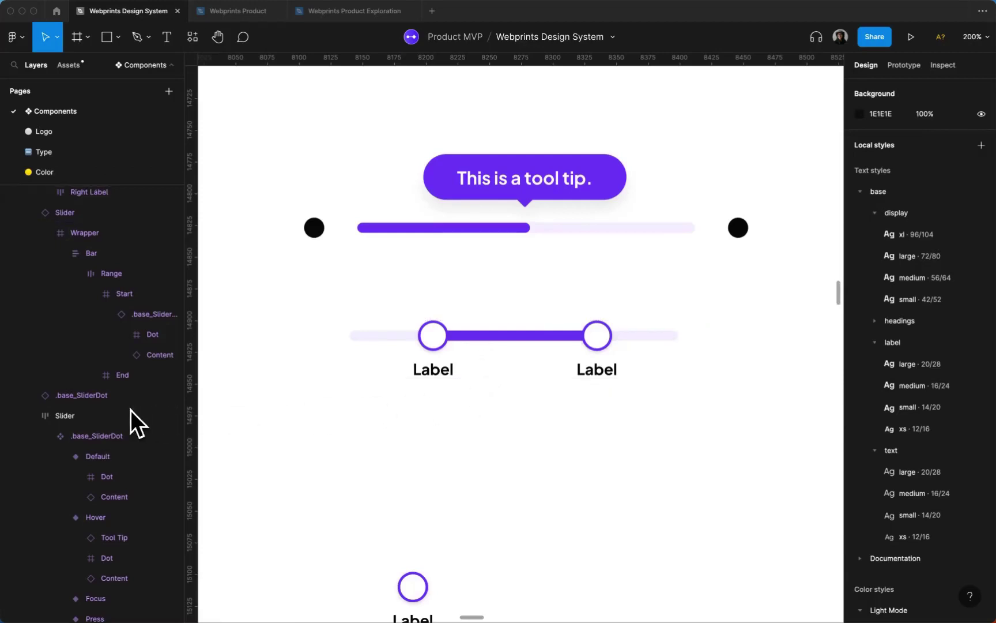
Step: Set the auto layout spacing of the Progress frame inside the progress bar to 118
scroll(130, 410, up, 5)
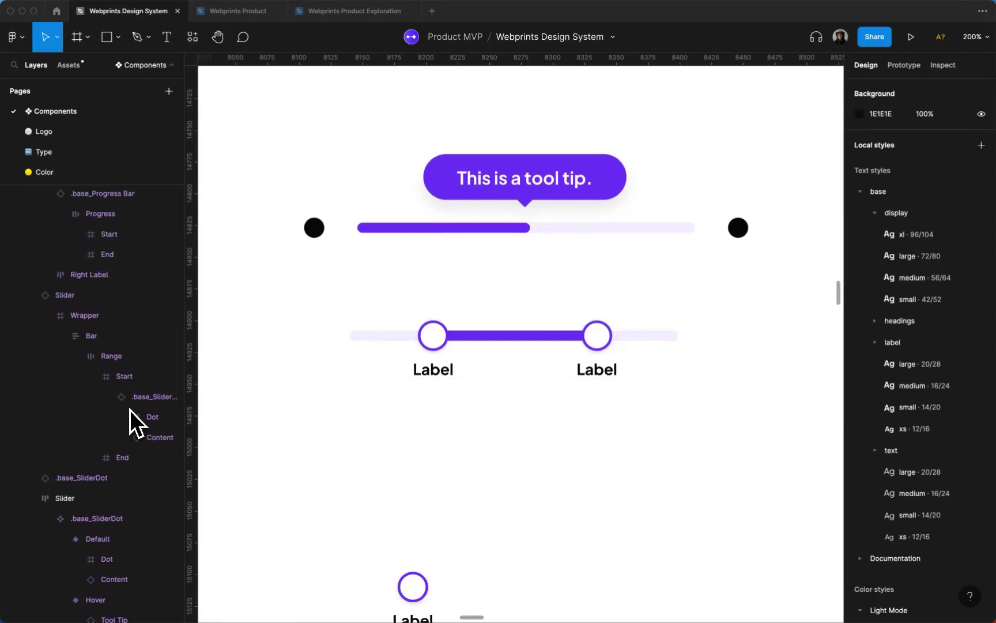
scroll(129, 410, up, 6)
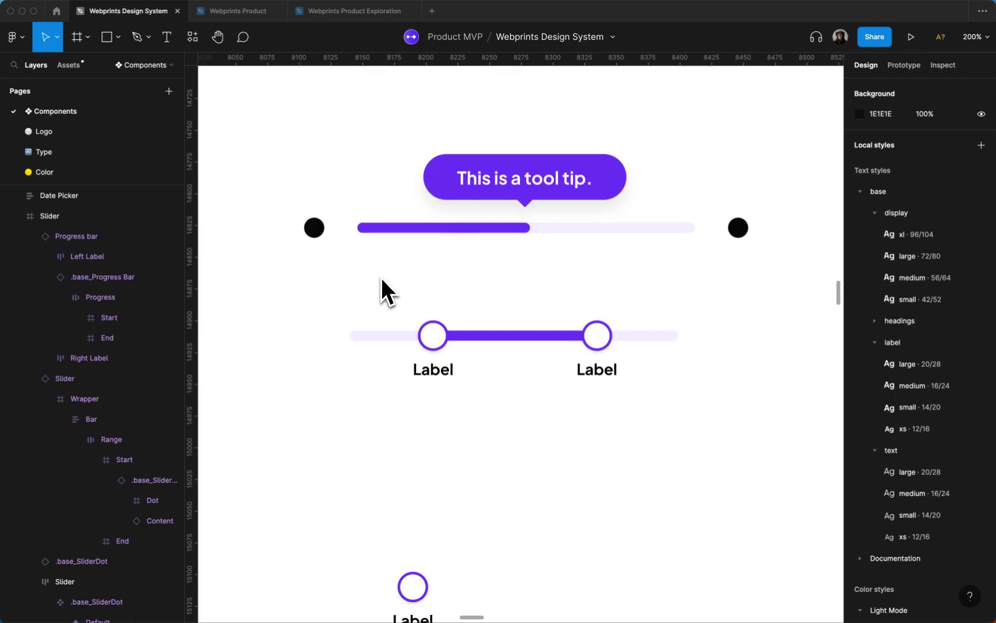
click(424, 236)
click(429, 227)
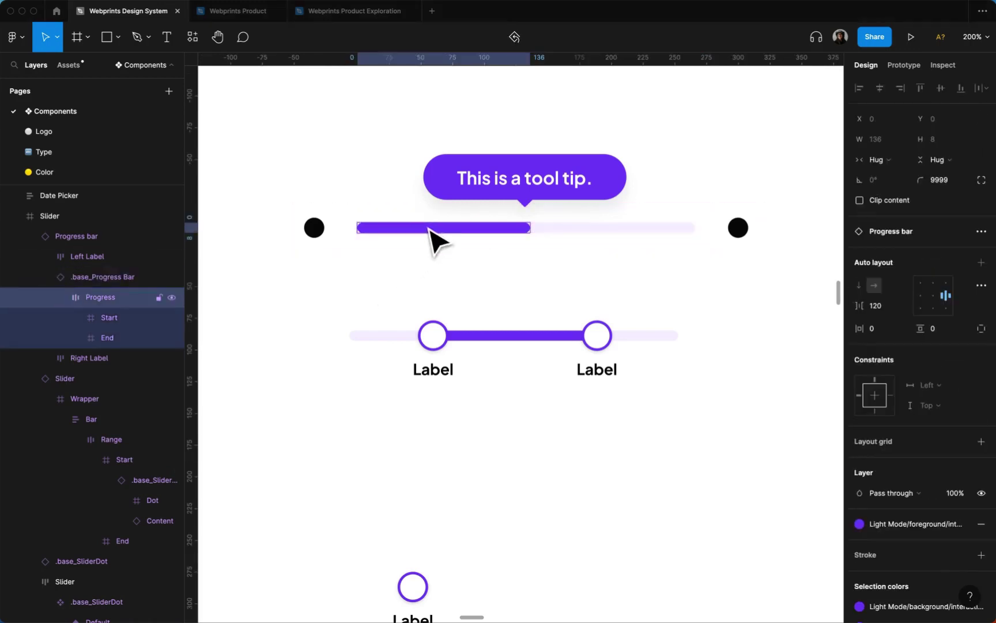
drag(868, 308, 865, 308)
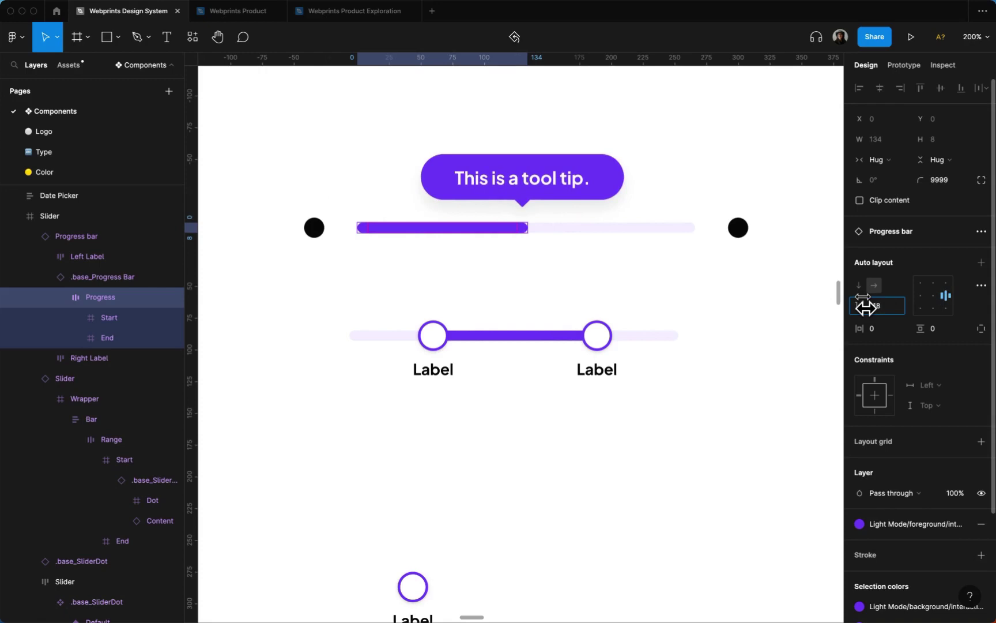
drag(862, 309, 862, 308)
click(686, 461)
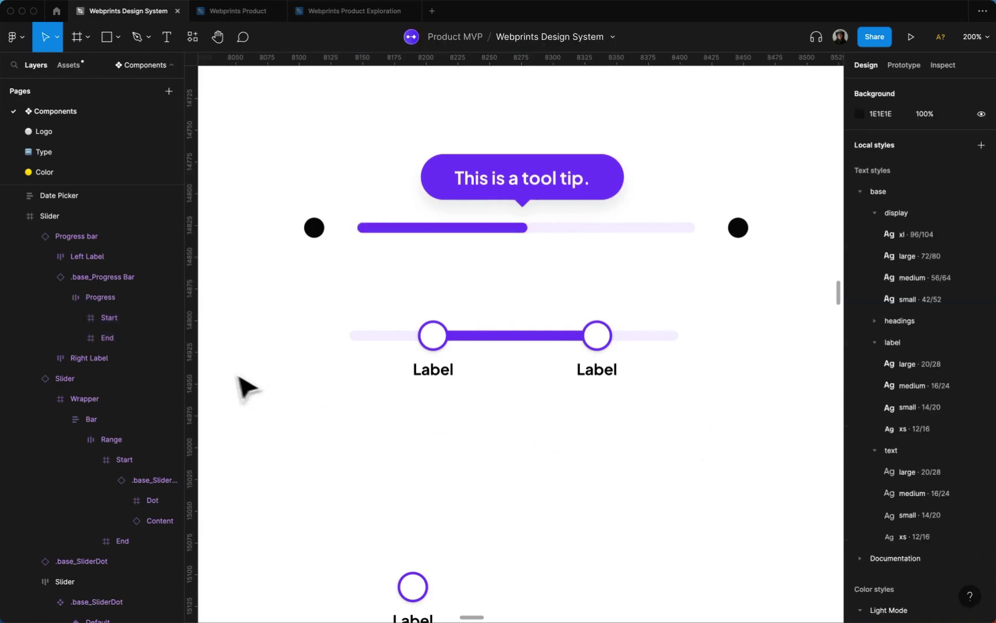
Step: Compare the Progress and Range layers, and set the left padding of the slider's Bar frame to 61
click(458, 369)
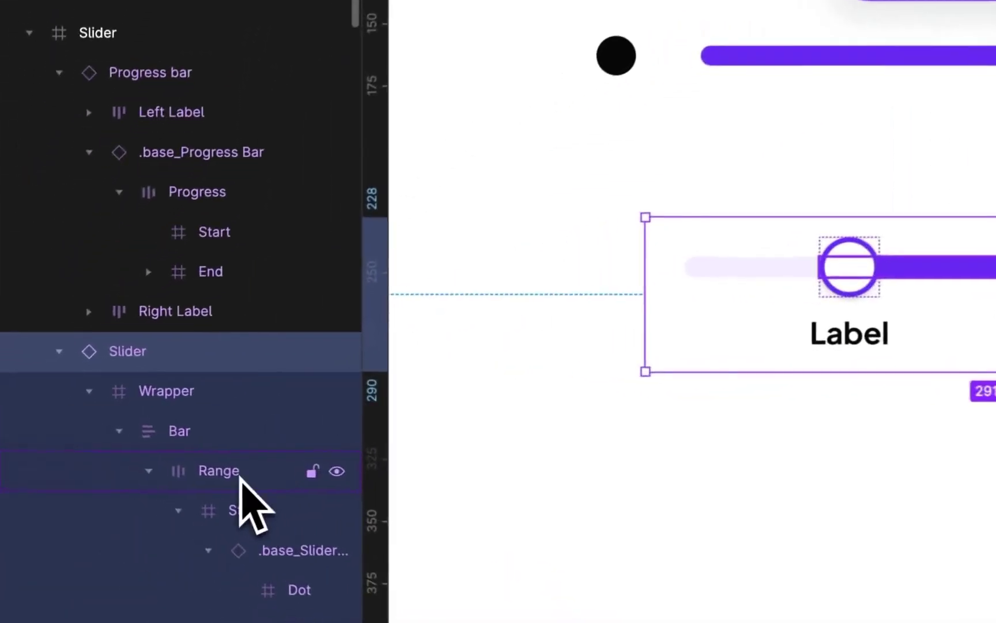
click(185, 195)
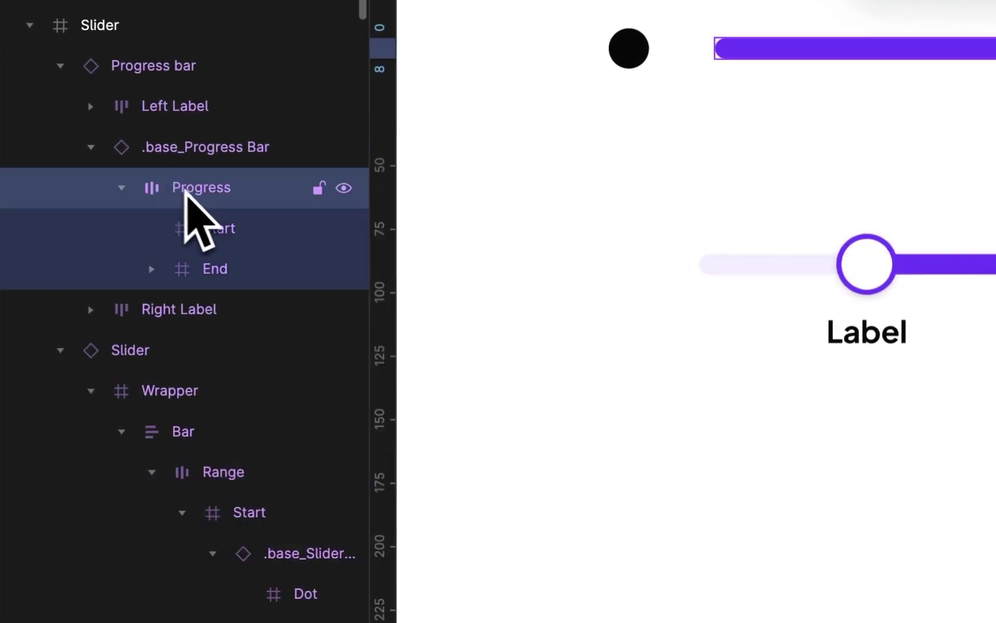
click(203, 472)
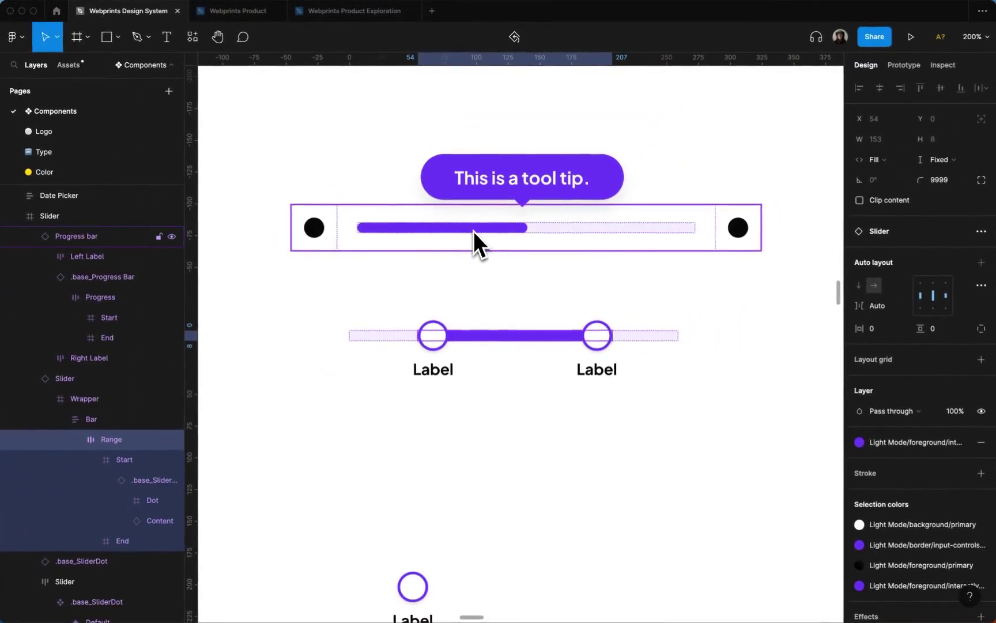
click(85, 421)
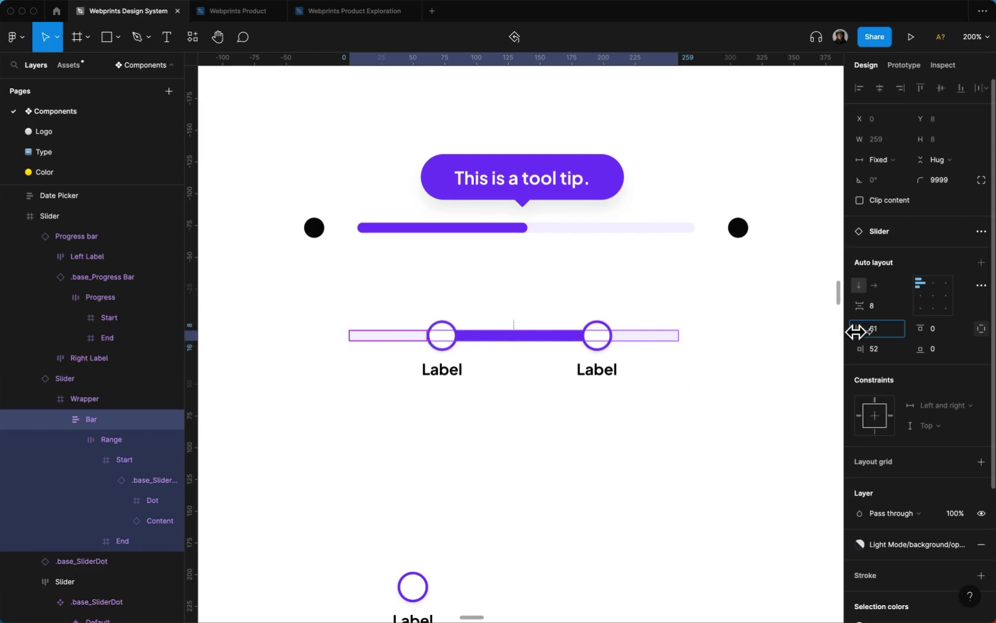
click(610, 285)
Step: Inspect the standalone slider dot and the dot and label layers of the .base_SliderDot component's Default variant
scroll(589, 337, down, 4)
drag(428, 393, 424, 393)
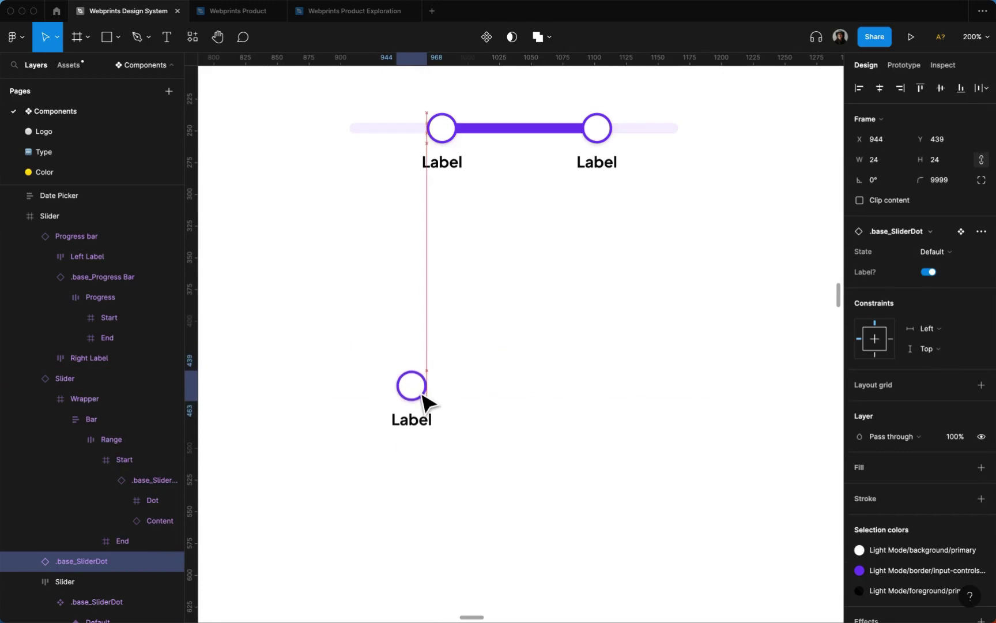
click(378, 323)
drag(328, 282, 757, 235)
drag(317, 207, 698, 454)
drag(413, 294, 640, 466)
drag(515, 317, 627, 363)
click(493, 282)
double_click(492, 282)
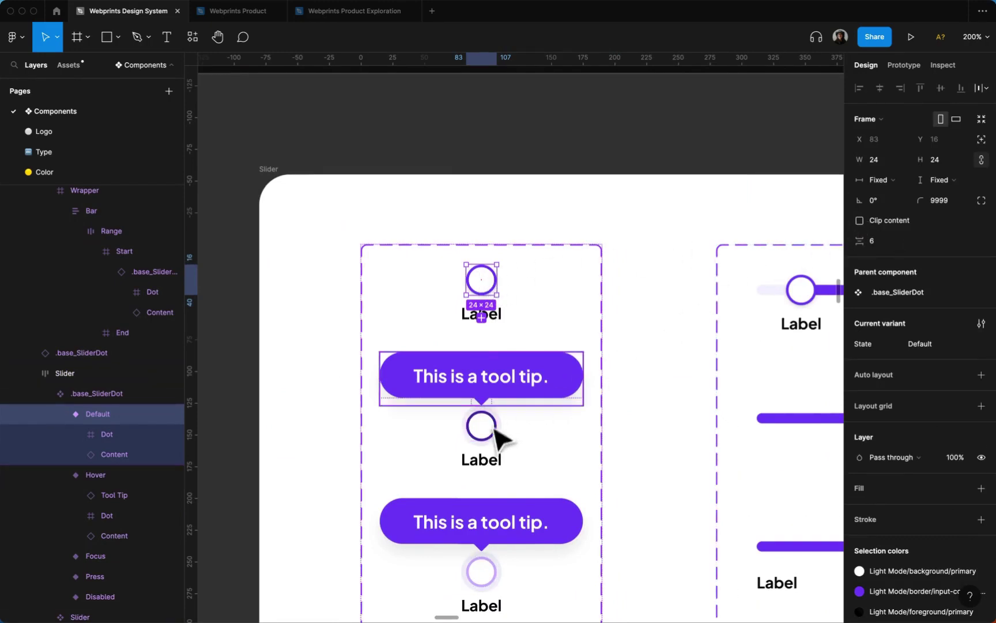
click(497, 316)
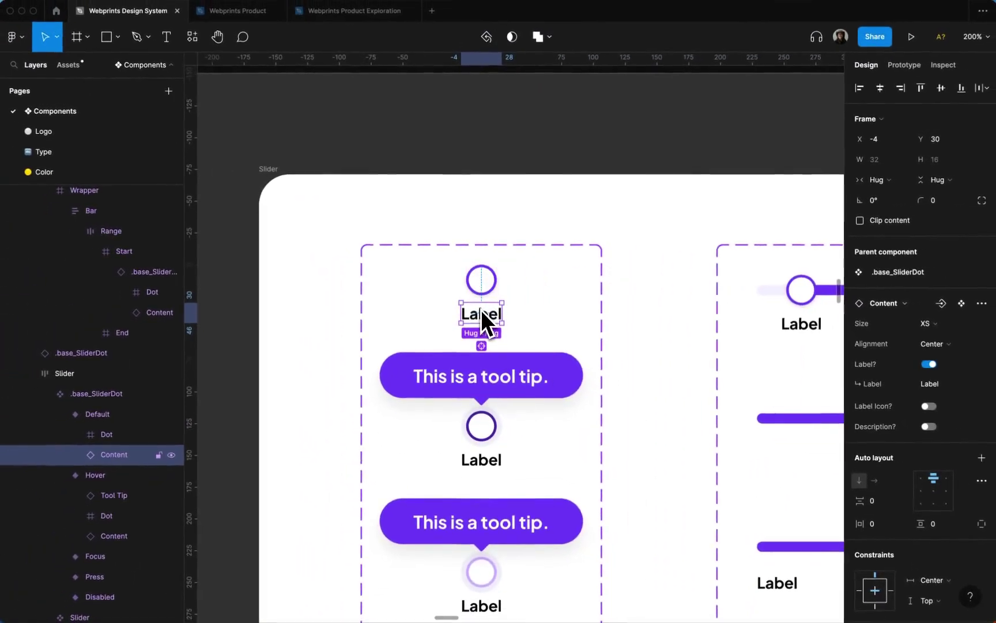
click(645, 331)
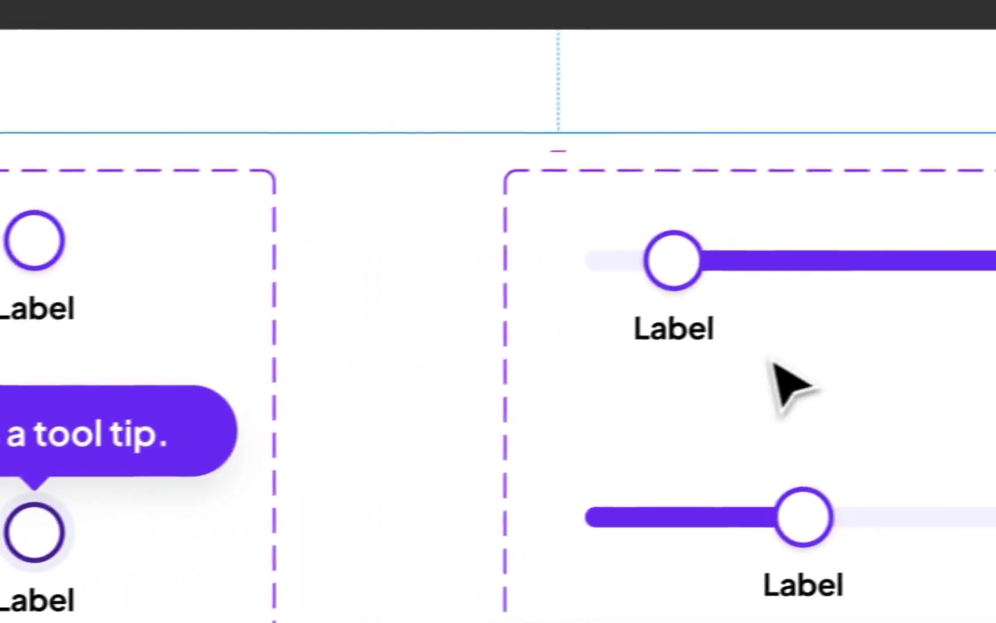
Step: Examine the bar of the first slider variant, the Default dot, and the Hover dot variant with its Tool Tip layer
double_click(684, 281)
click(656, 285)
click(656, 286)
click(654, 284)
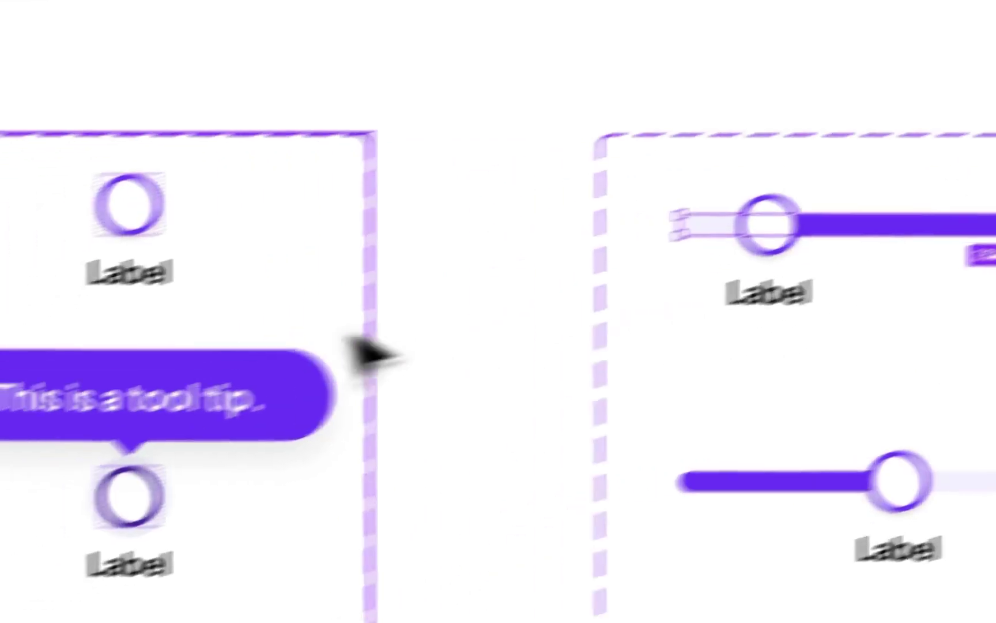
click(118, 375)
drag(115, 375, 388, 362)
click(607, 161)
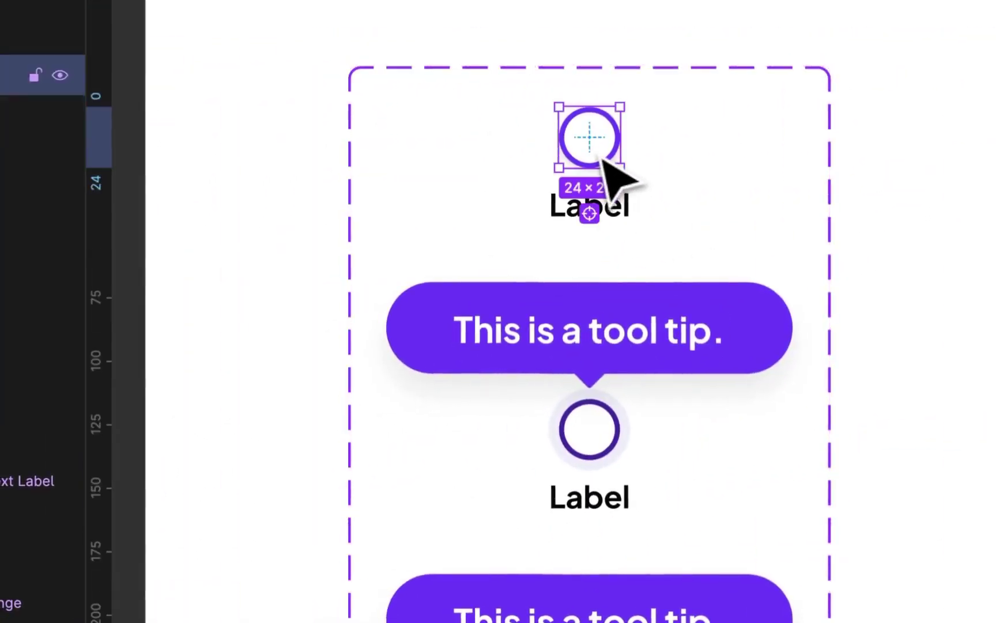
click(599, 439)
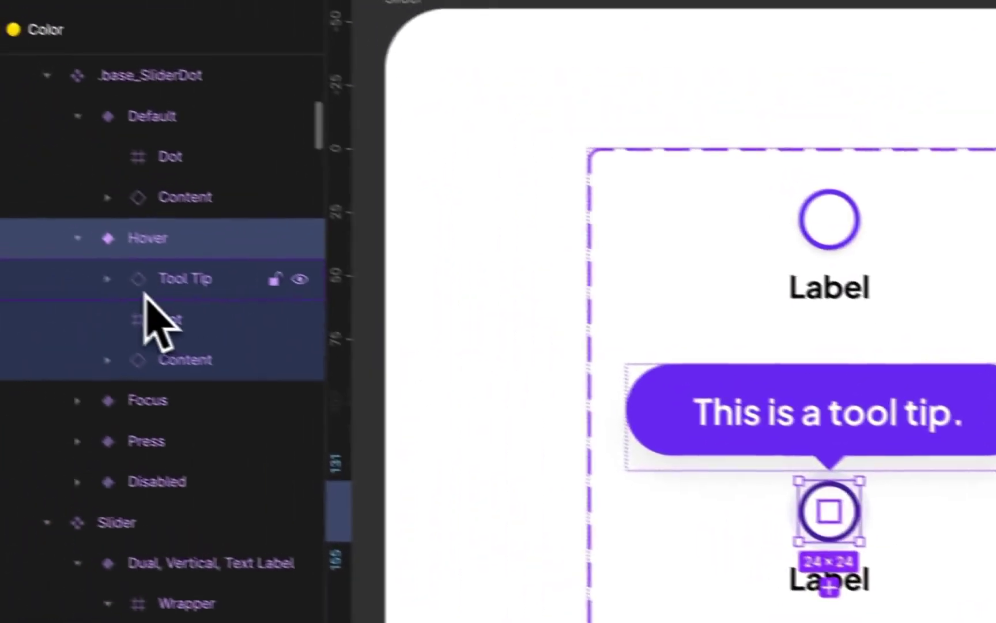
click(147, 291)
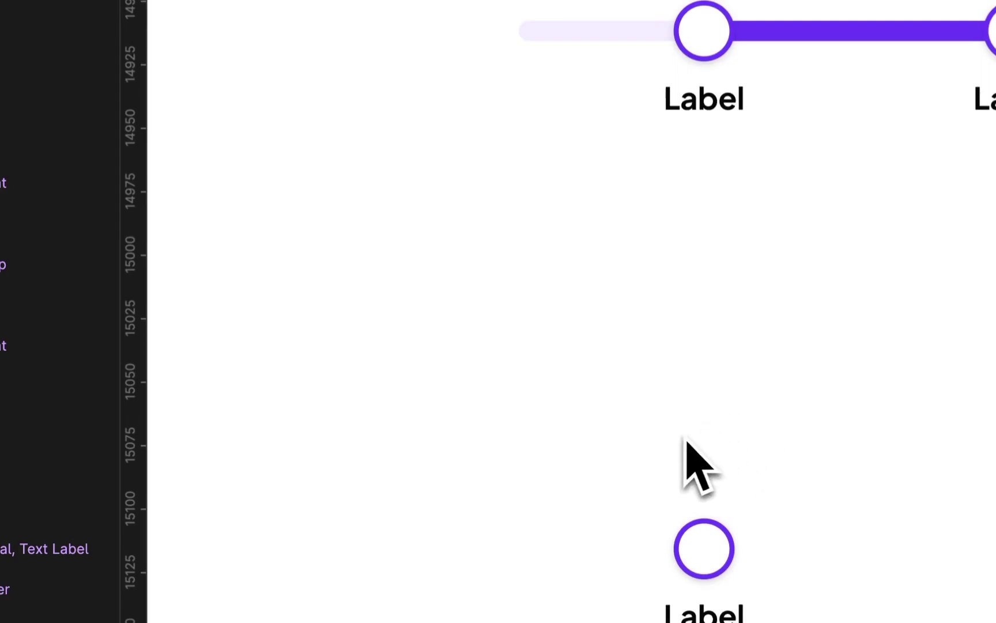
Step: Draw a 142 × 8 frame with a corner radius of 9999 above the standalone slider dot
drag(646, 417, 855, 440)
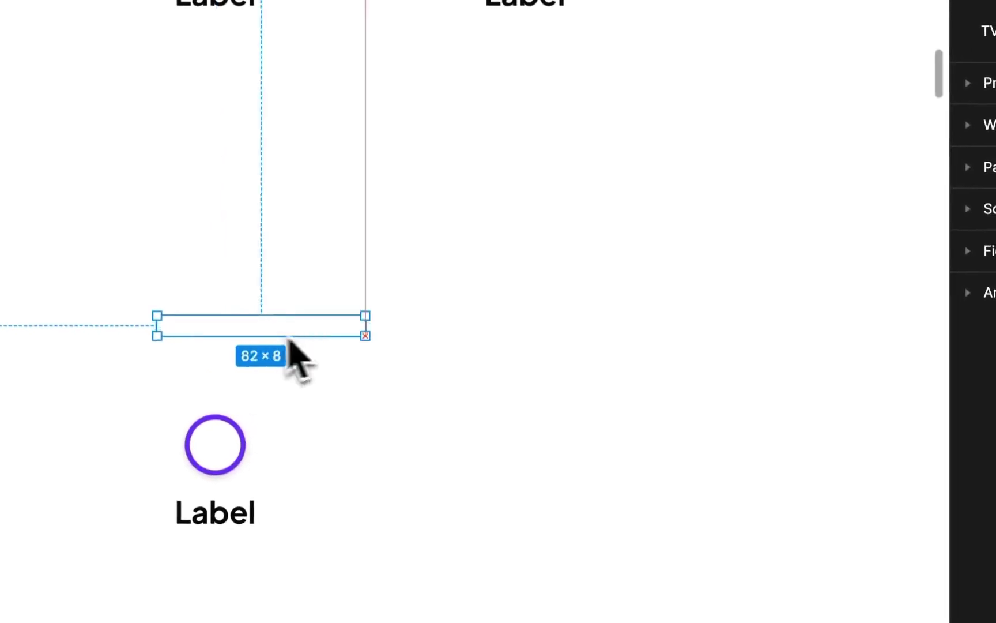
mouse_move(289, 341)
mouse_down()
mouse_move(527, 351)
mouse_move(518, 343)
mouse_up()
click(871, 108)
text(8)
key(Return)
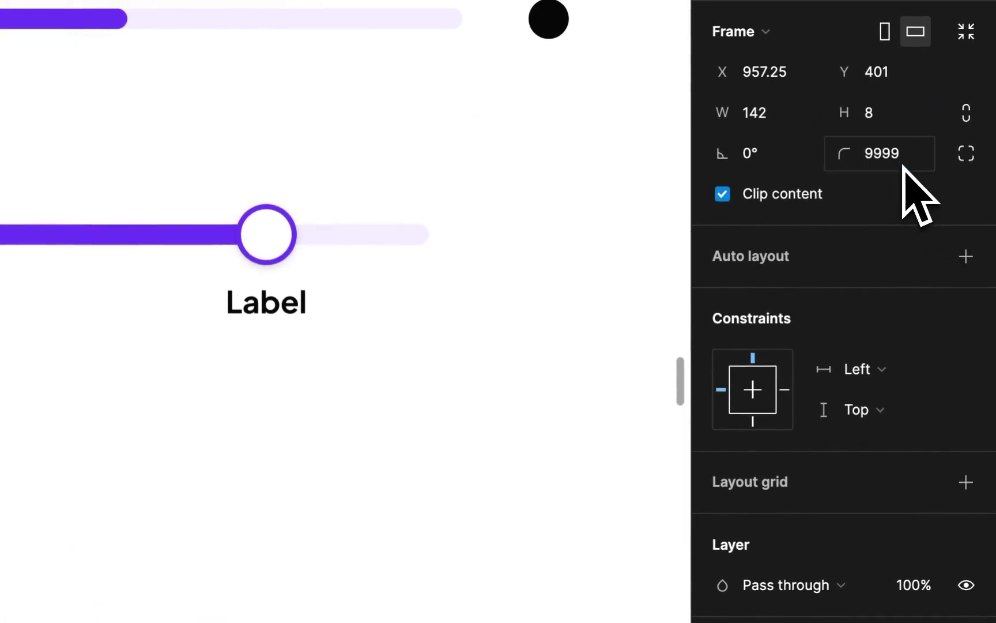
Step: Fill the 142 × 8 frame with the enable color style from Light Mode/foreground/interactive
click(925, 367)
scroll(844, 435, down, 3)
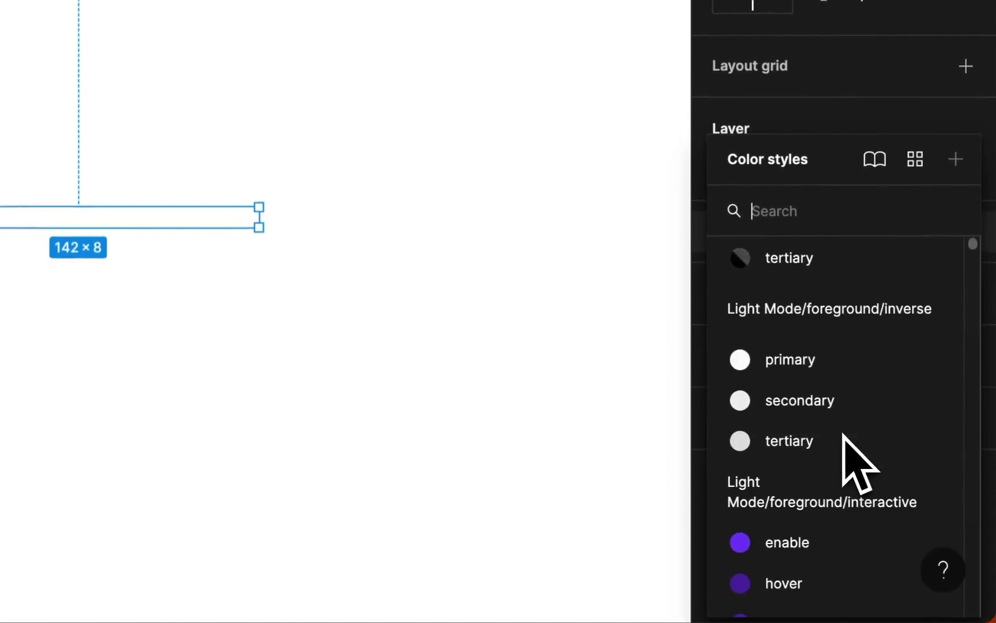
click(815, 511)
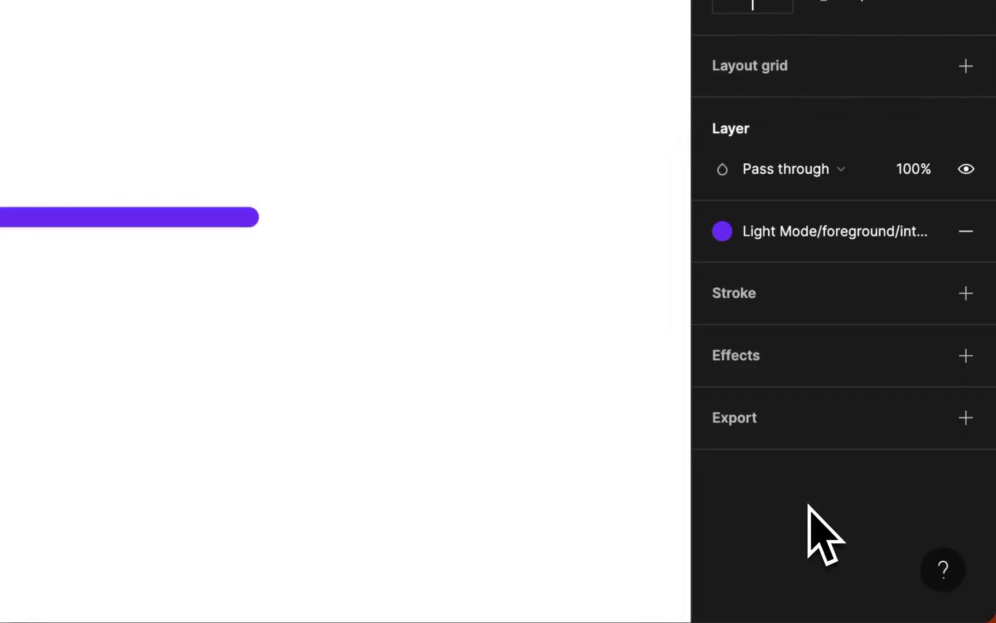
click(287, 273)
Step: Draw an 8 × 8 frame above the purple bar, nest the labelled slider dot in it and turn off Clip content
key(o)
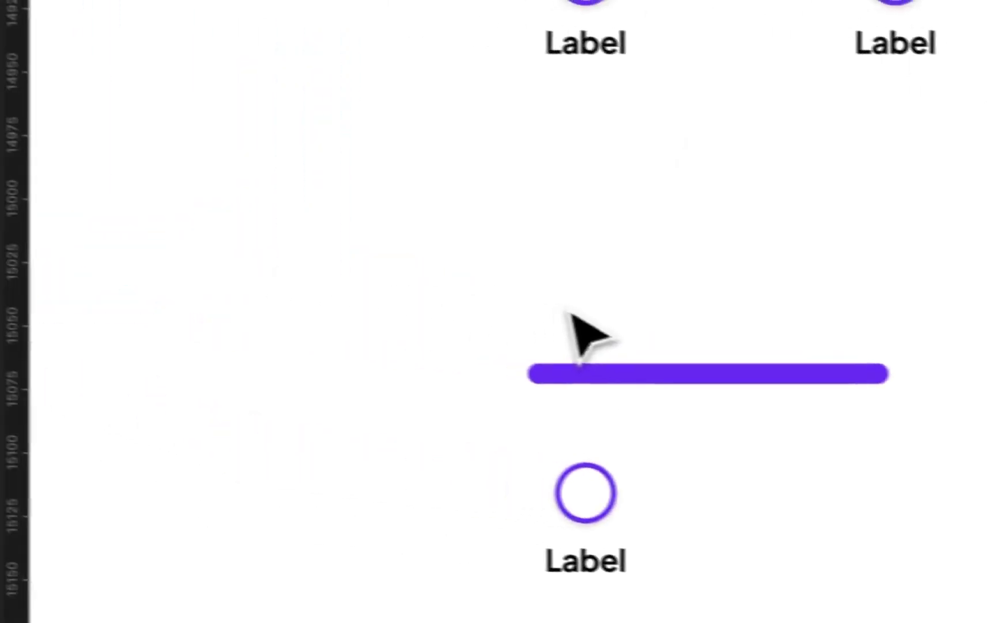
drag(566, 288, 624, 321)
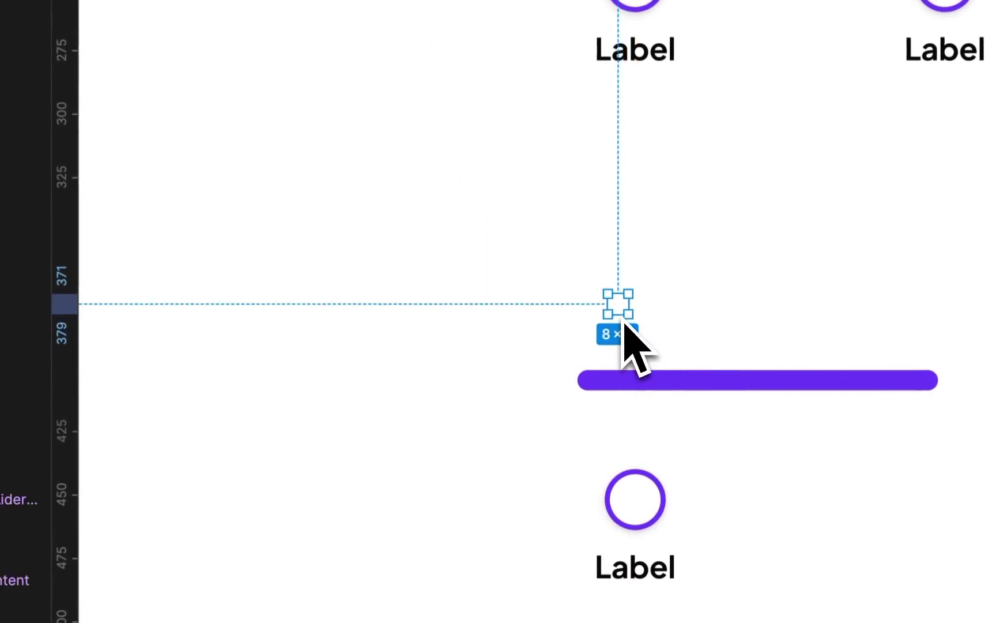
drag(622, 314, 623, 313)
drag(650, 478, 625, 314)
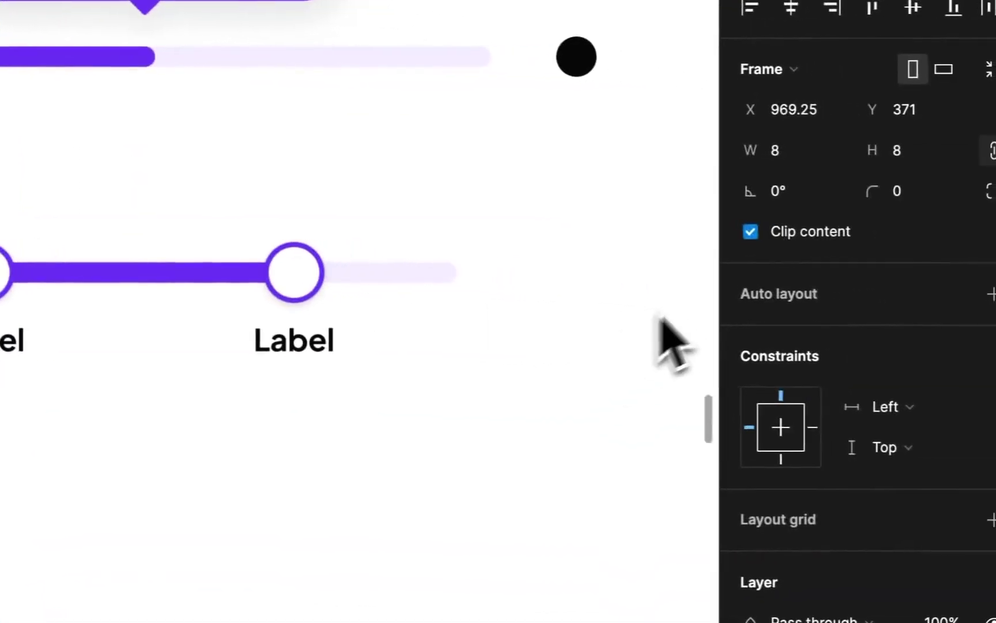
click(735, 196)
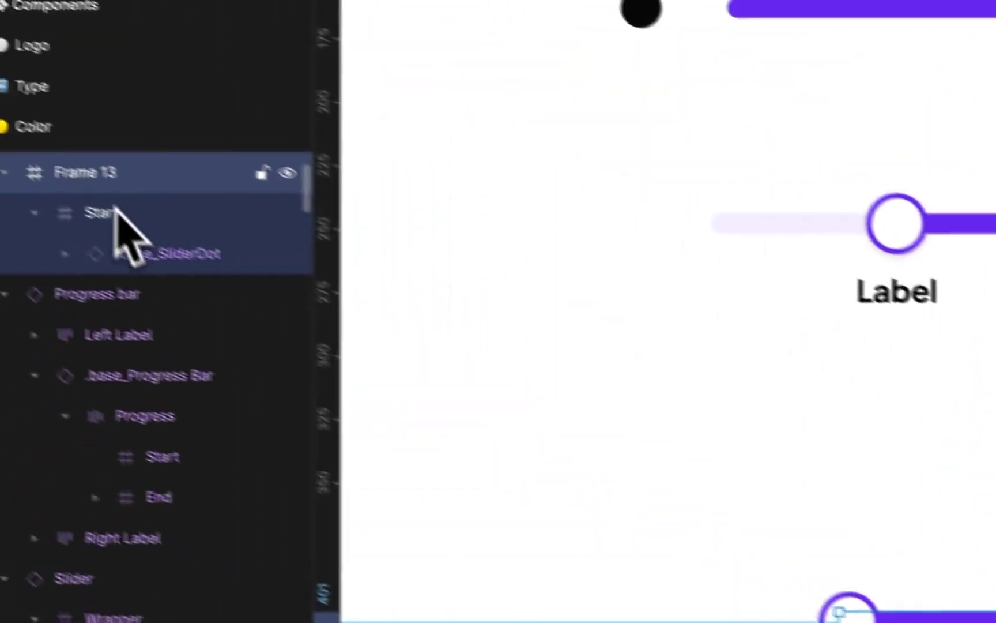
Step: Rename the purple bar's frame layer as Range
double_click(93, 173)
text(Range)
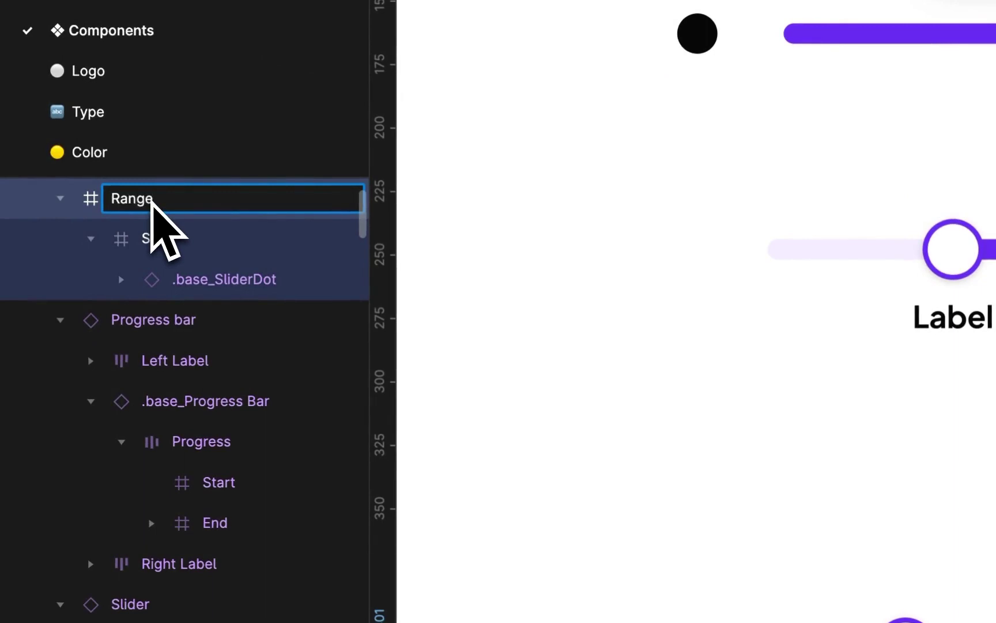
key(Return)
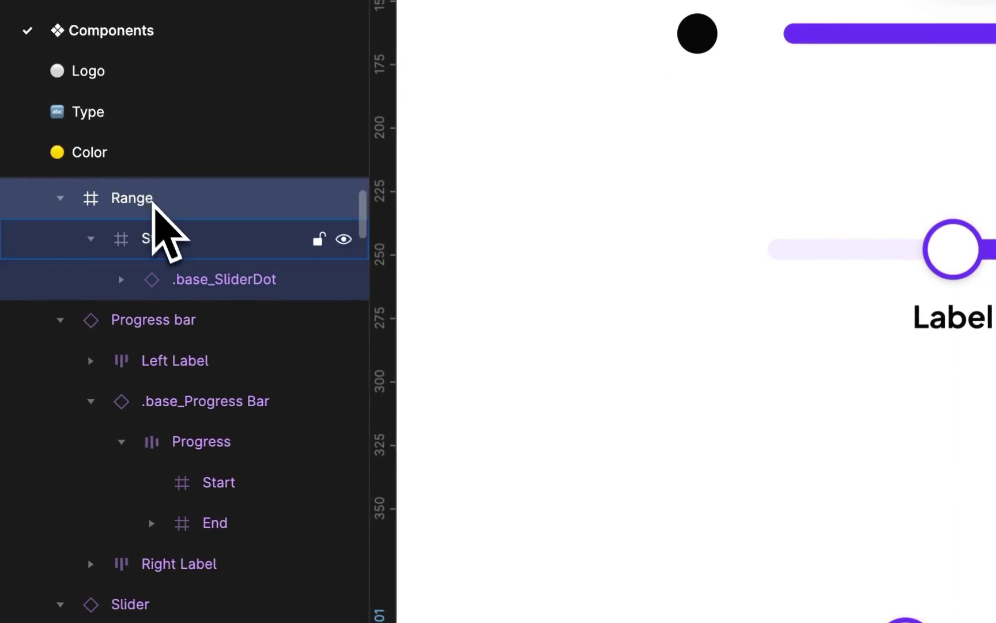
Step: Duplicate the Start frame inside Range and name the copy at the bar's far end (X 134) End
click(166, 243)
key(ctrl+d)
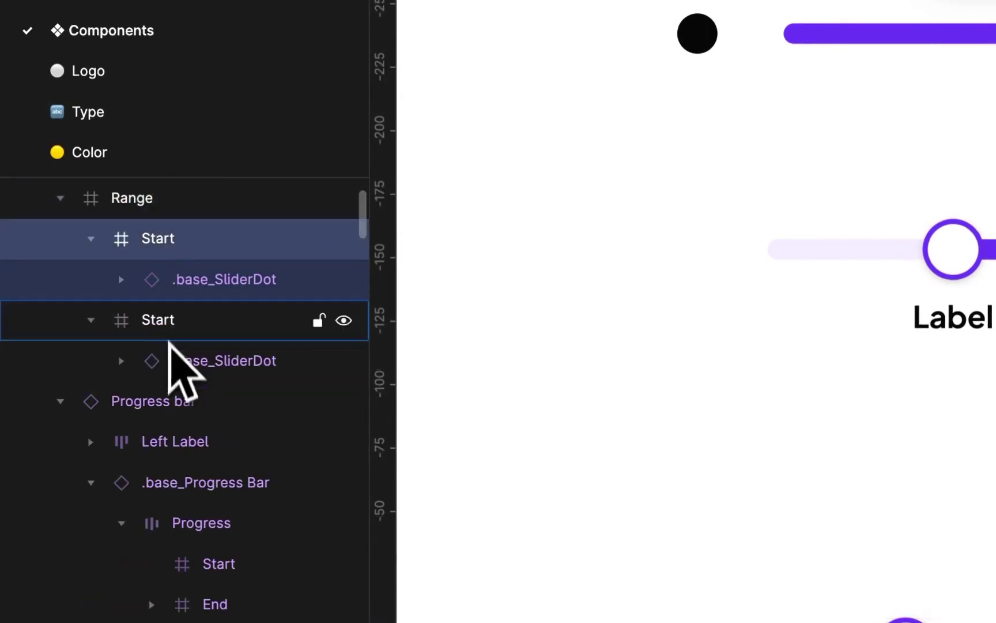
double_click(155, 327)
key(Return)
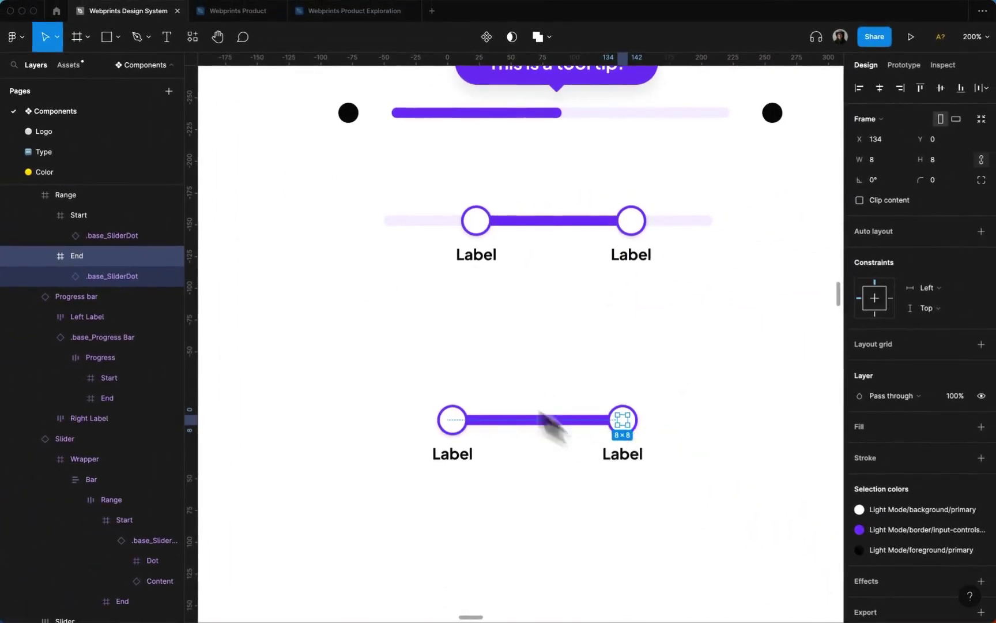
Step: Apply horizontal auto layout to the Range frame and set the spacing between its items to 115
click(66, 198)
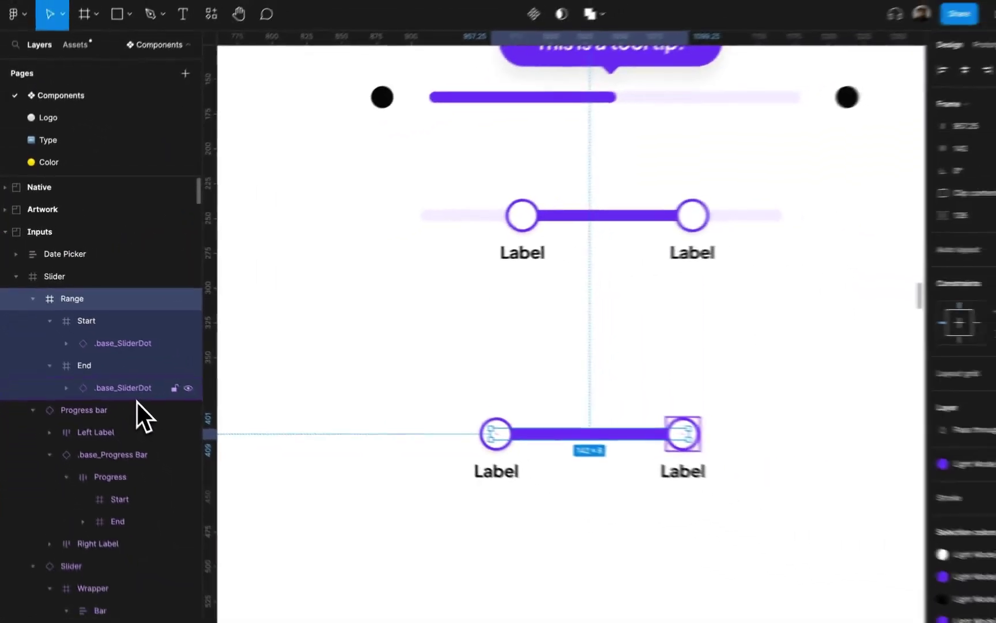
key(shift+a)
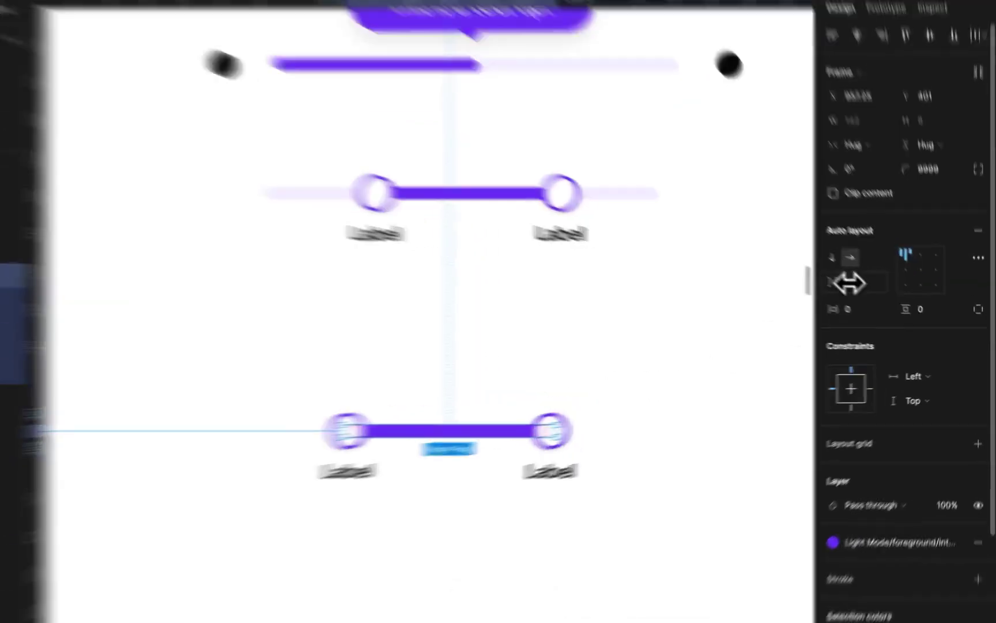
drag(863, 296, 863, 297)
drag(731, 233, 730, 231)
Step: Change the Range frame's advanced auto layout spacing mode from Packed to Space between
click(966, 186)
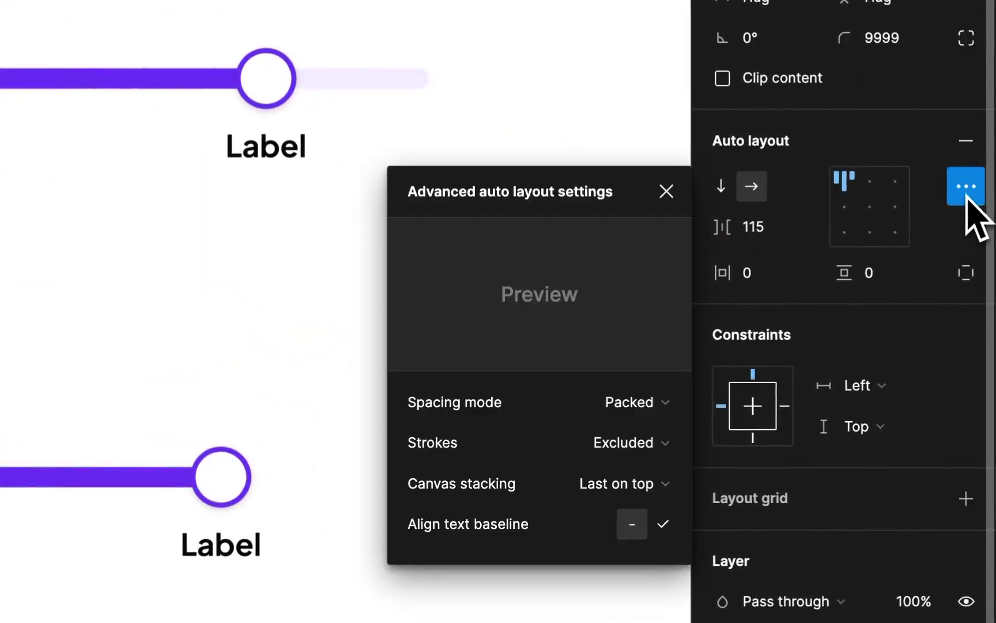
click(663, 402)
click(669, 431)
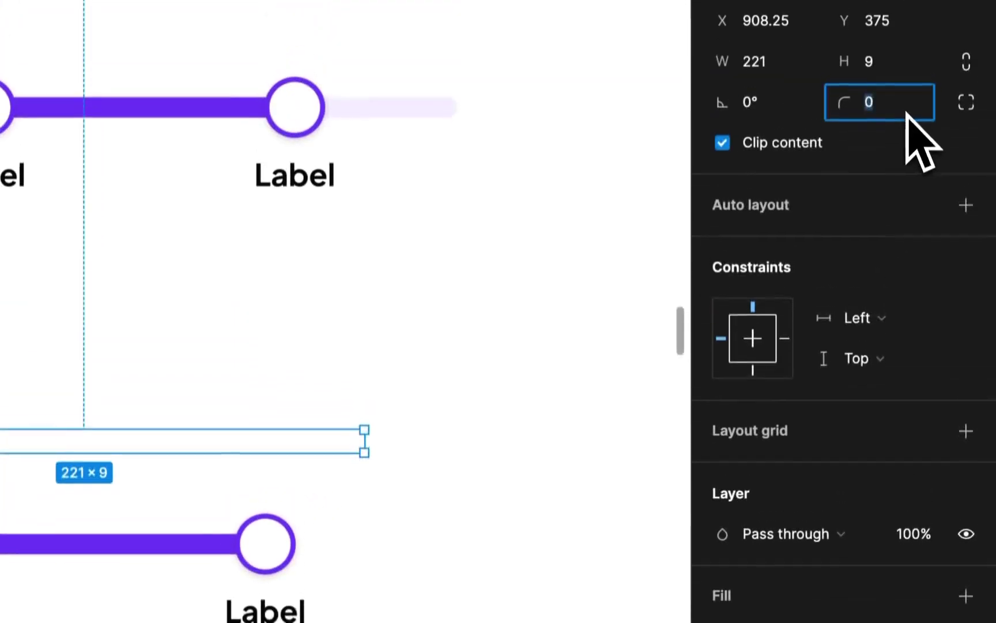
Step: Style the new 221 × 9 frame as Bar, with a 9999 corner radius and a Light Mode/background opacity fill
text(9999)
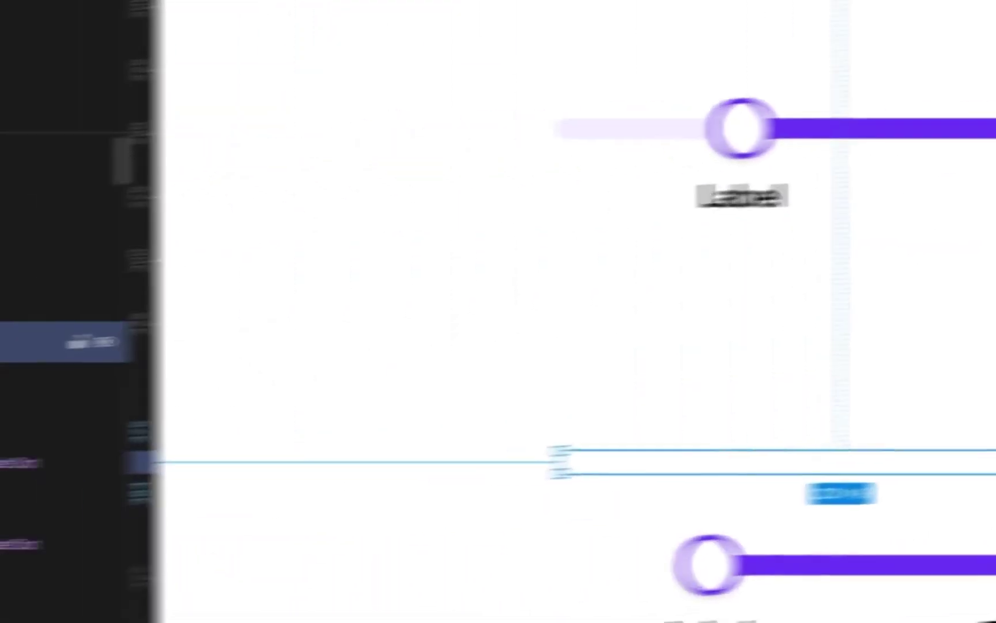
double_click(89, 333)
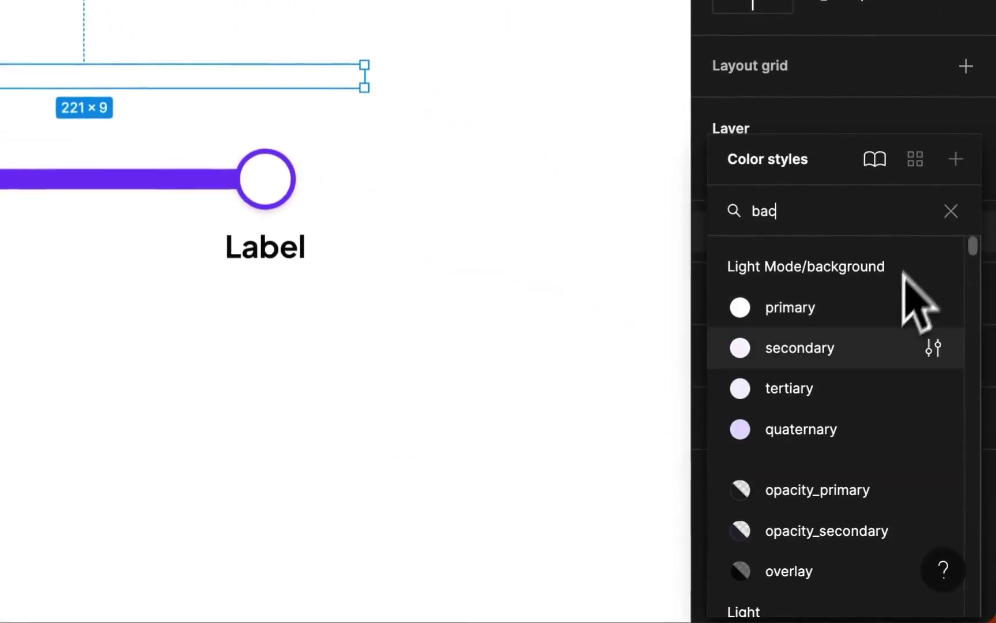
click(860, 491)
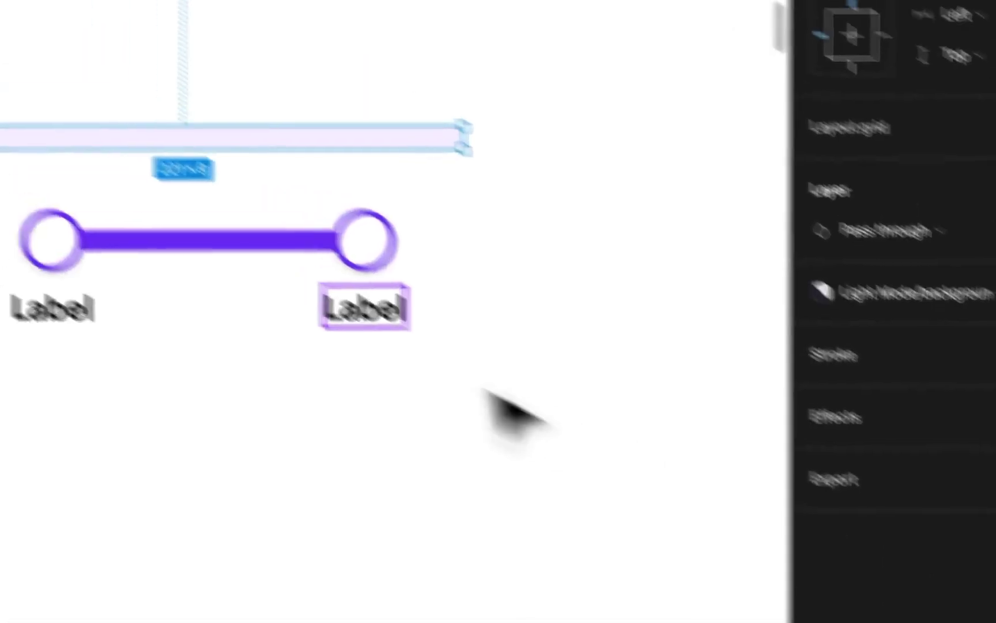
Step: Move the Range frame with its two handles into the Bar frame and line it up on the pale track
click(161, 272)
drag(166, 244, 118, 145)
drag(263, 233, 263, 237)
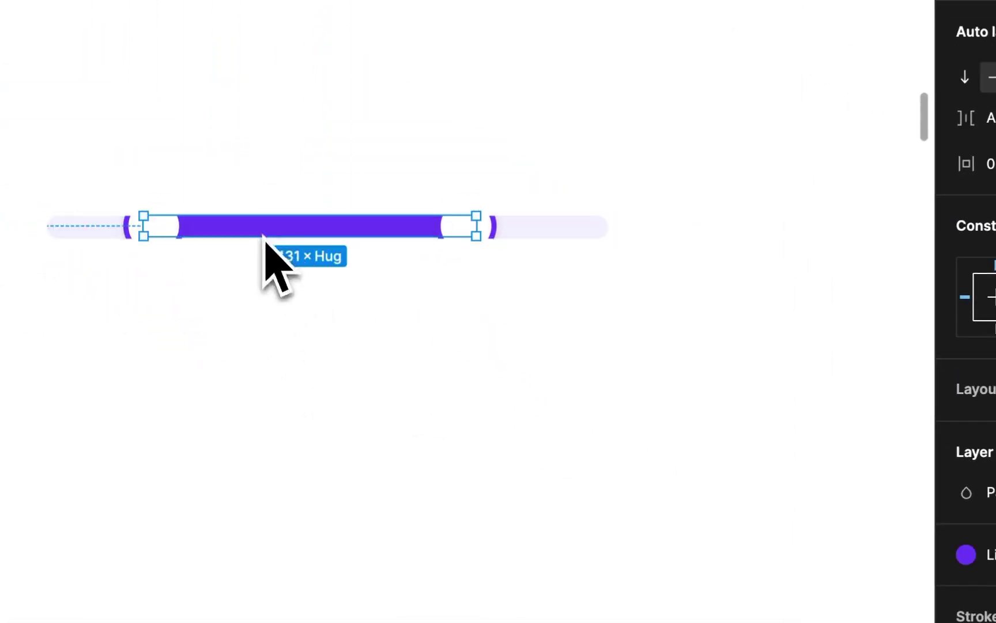
Step: Set the Bar frame's height to 8 and turn off its content clipping
click(586, 236)
click(878, 93)
key(BackSpace)
text(8)
key(Return)
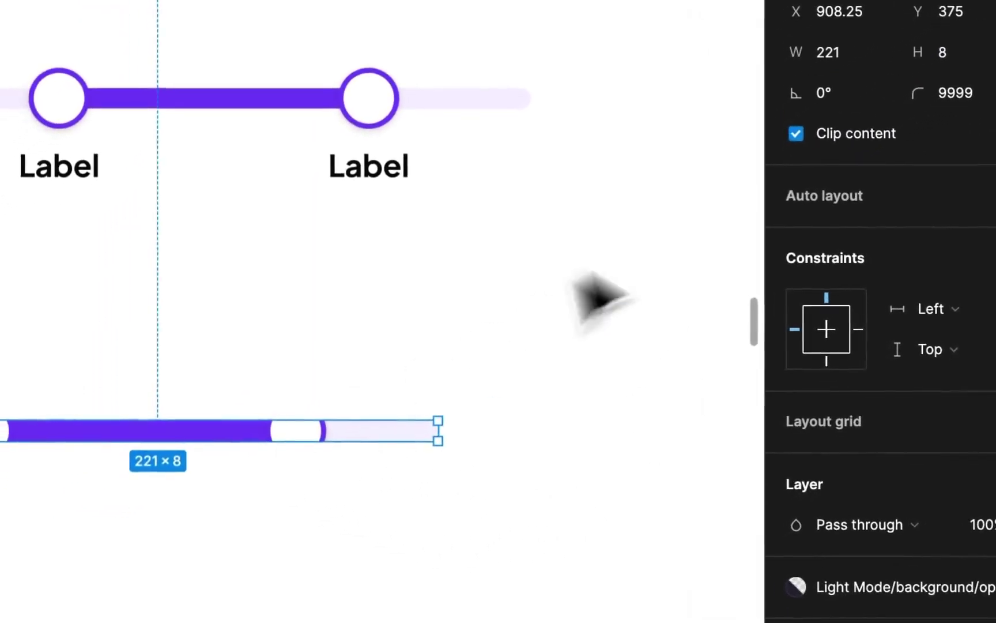
click(739, 141)
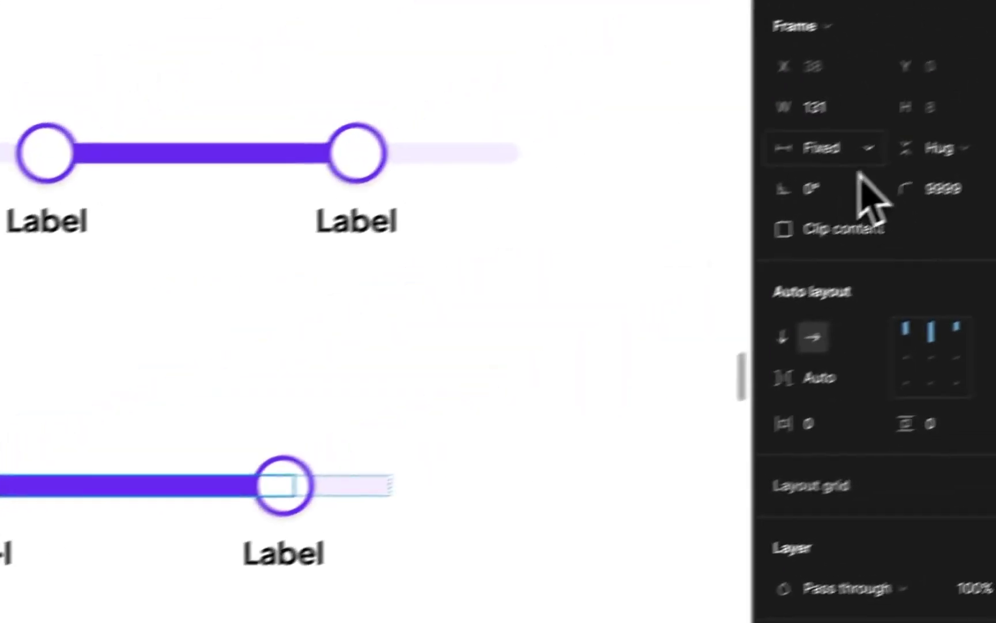
Step: Make the Range frame fill its container horizontally and widen the Bar frame to 215
click(842, 151)
click(798, 230)
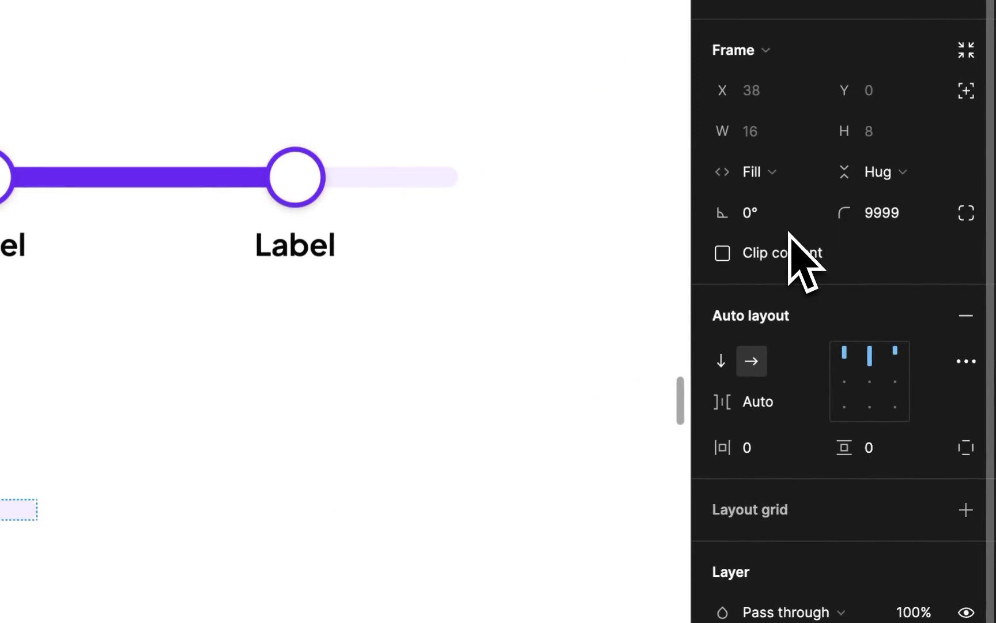
click(20, 513)
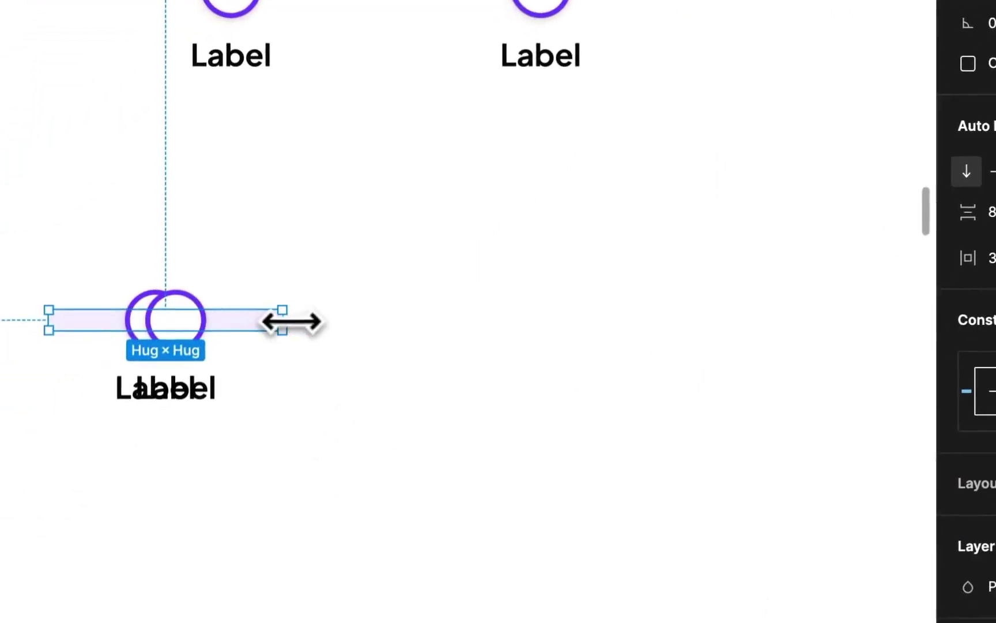
drag(293, 321, 597, 339)
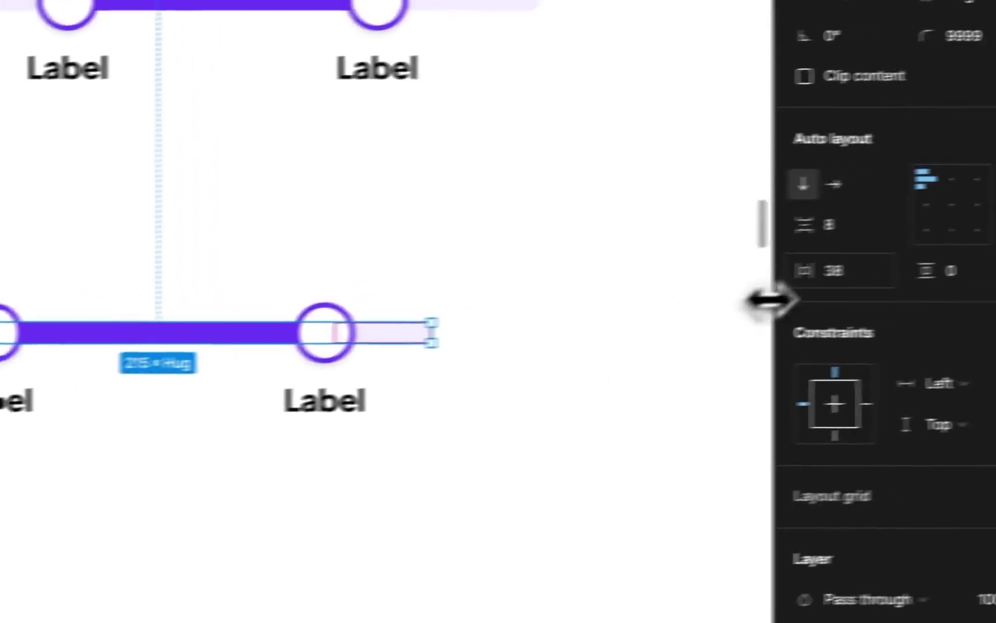
Step: Test handle positions by adjusting the Bar frame's horizontal padding to 37, with its individual right padding at 86
drag(971, 260, 973, 260)
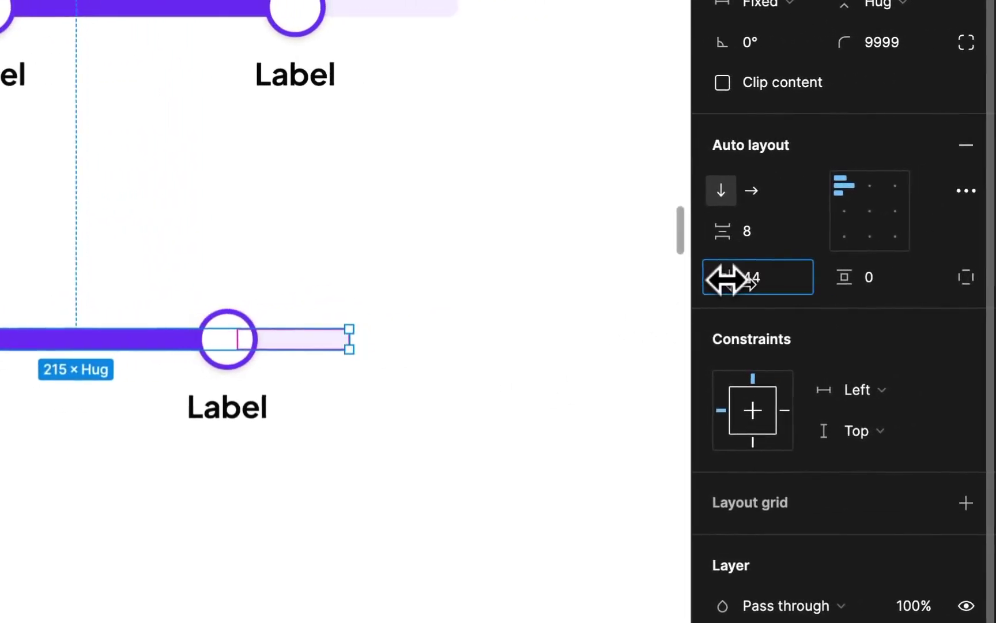
mouse_move(750, 284)
mouse_down()
mouse_move(634, 289)
mouse_move(769, 287)
mouse_move(748, 284)
mouse_up()
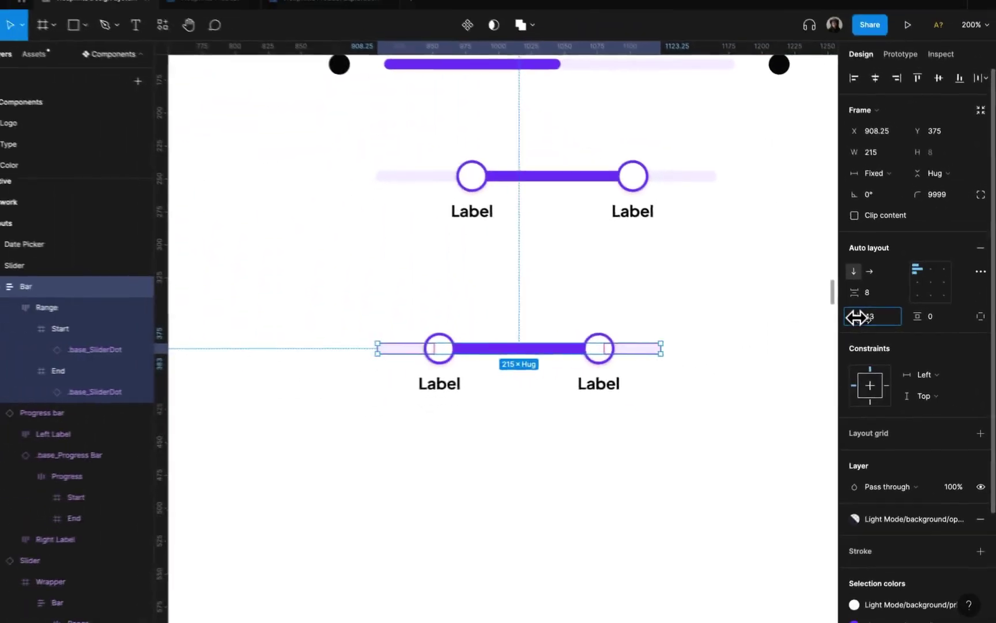
drag(856, 316, 856, 317)
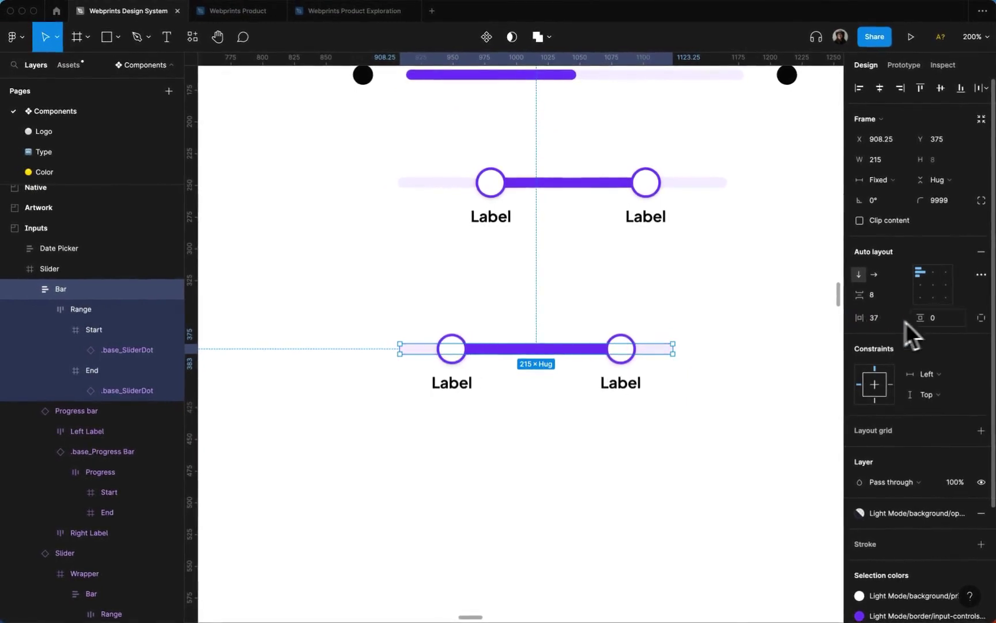
click(981, 318)
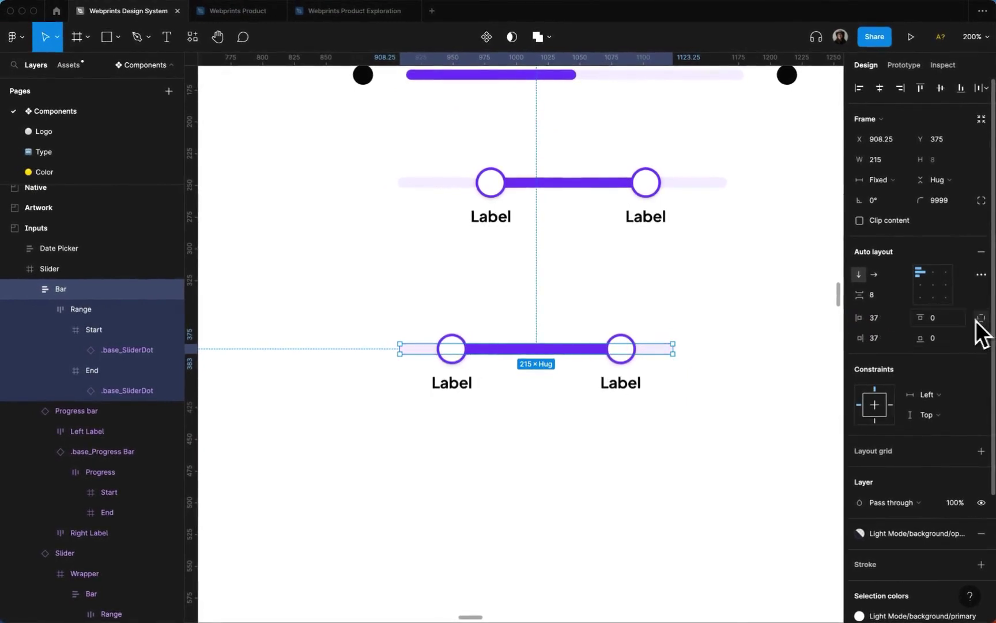
drag(869, 335, 865, 339)
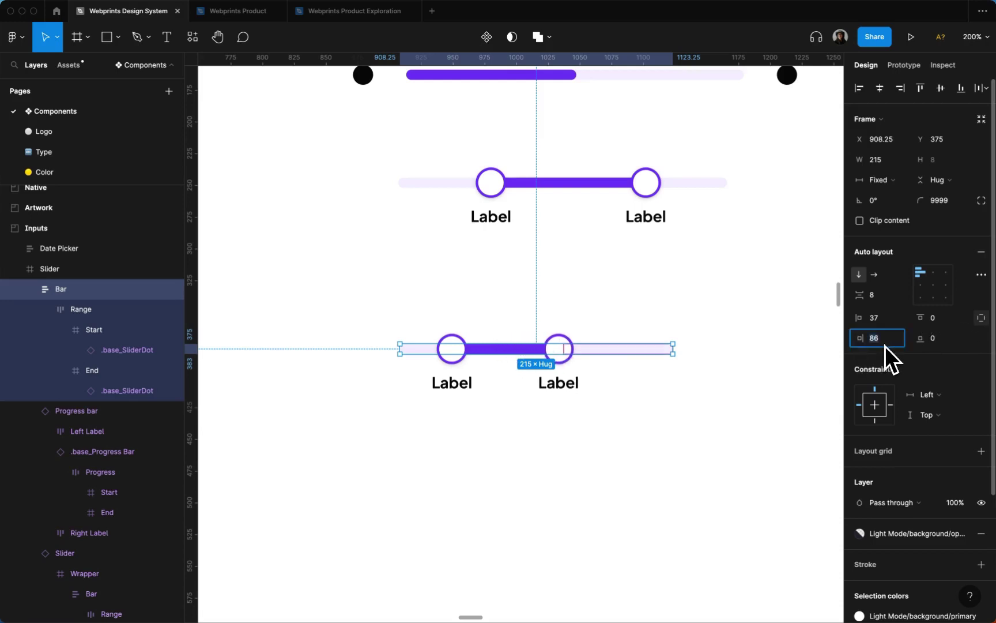
Step: Set the Bar frame's right and left padding to 0
text(0)
key(Return)
click(889, 321)
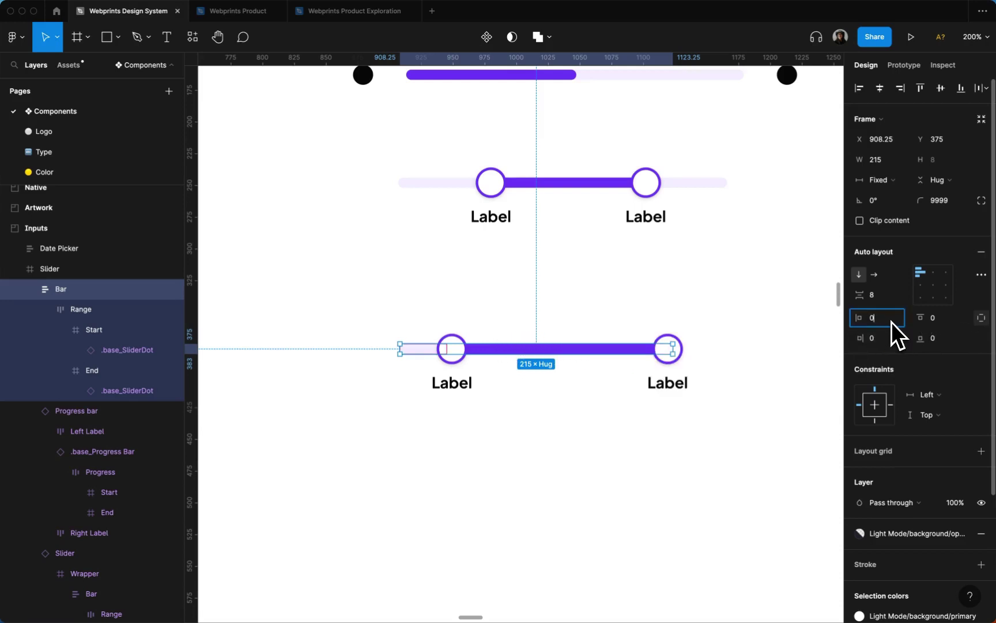
text(0)
key(Return)
click(792, 372)
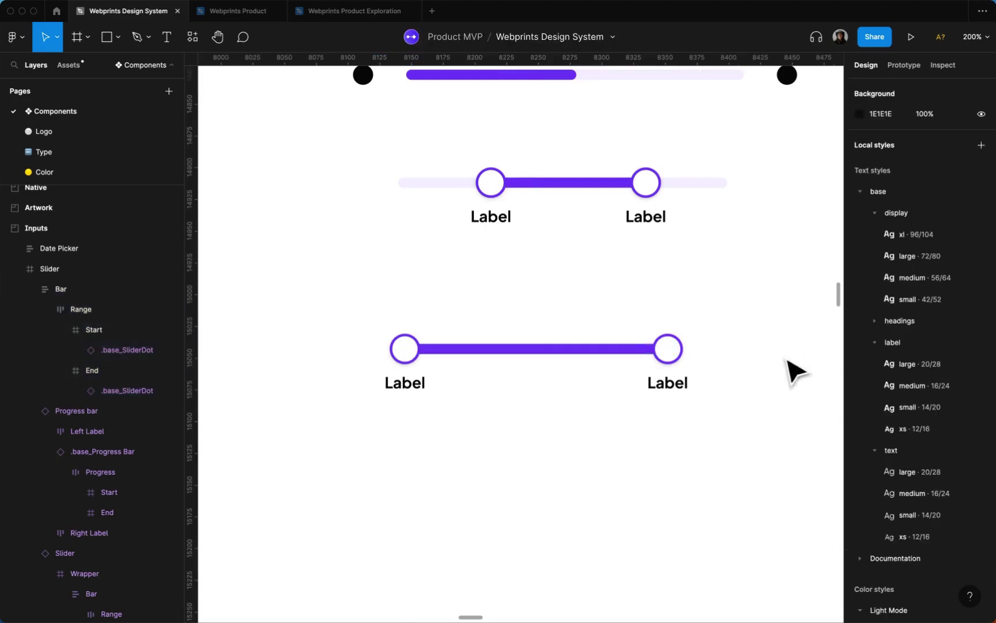
Step: Enclose the slider in a new frame about 300 × 86 named Wrapper and shrink it to fit its contents
key(f)
drag(354, 315, 737, 428)
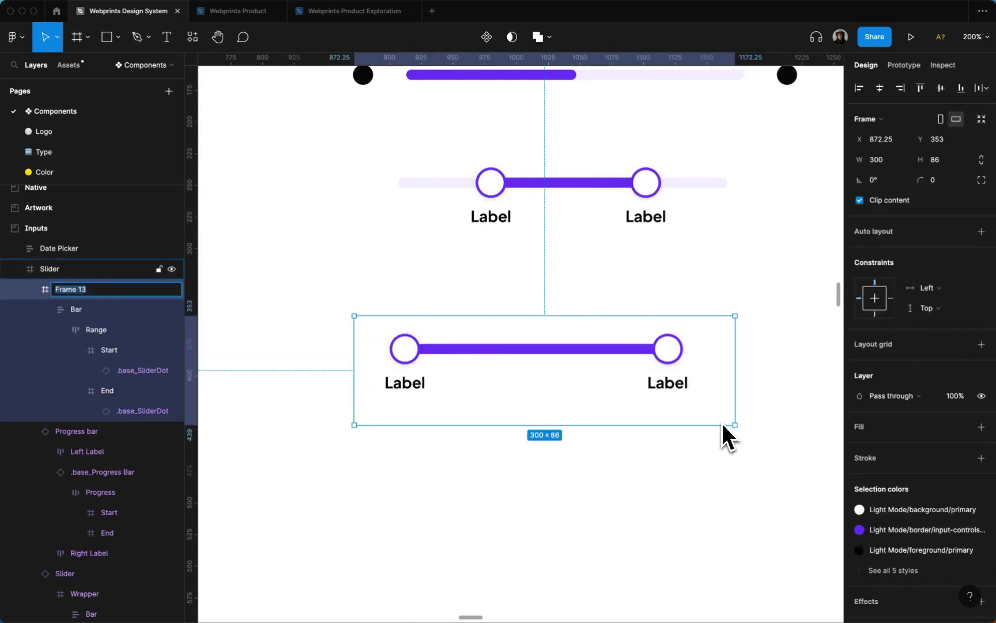
text(Wrapper)
key(Return)
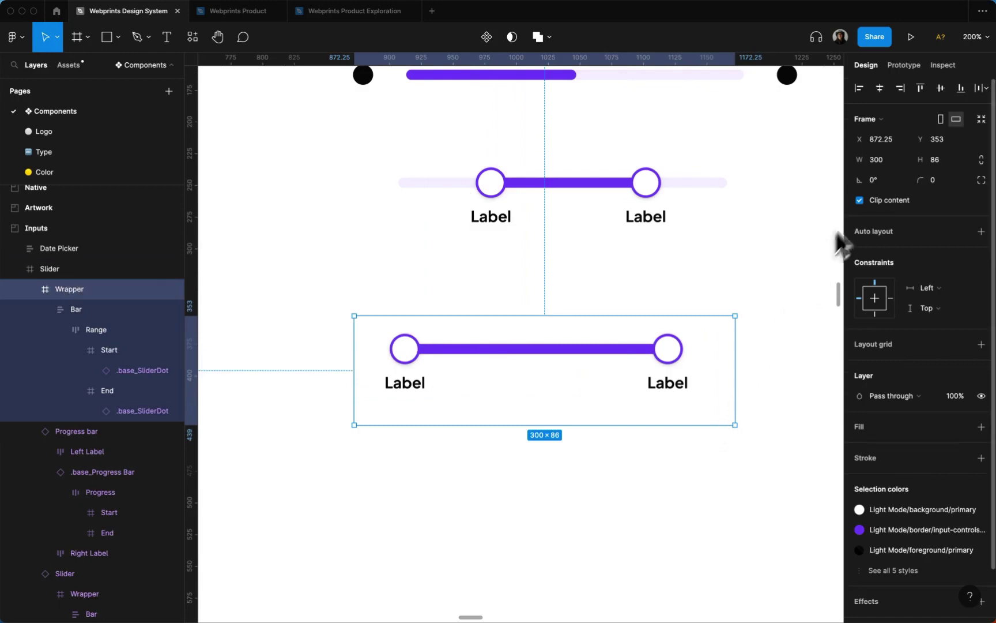
click(982, 120)
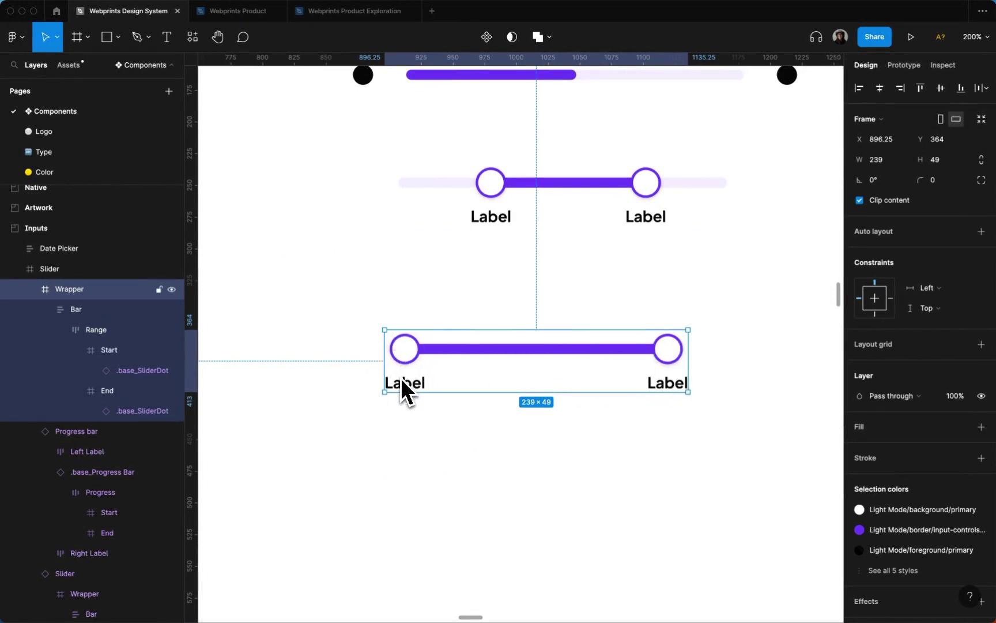
Step: Enclose the Wrapper frame in an auto layout frame and name it Range Slider
key(super+alt+g)
key(shift+a)
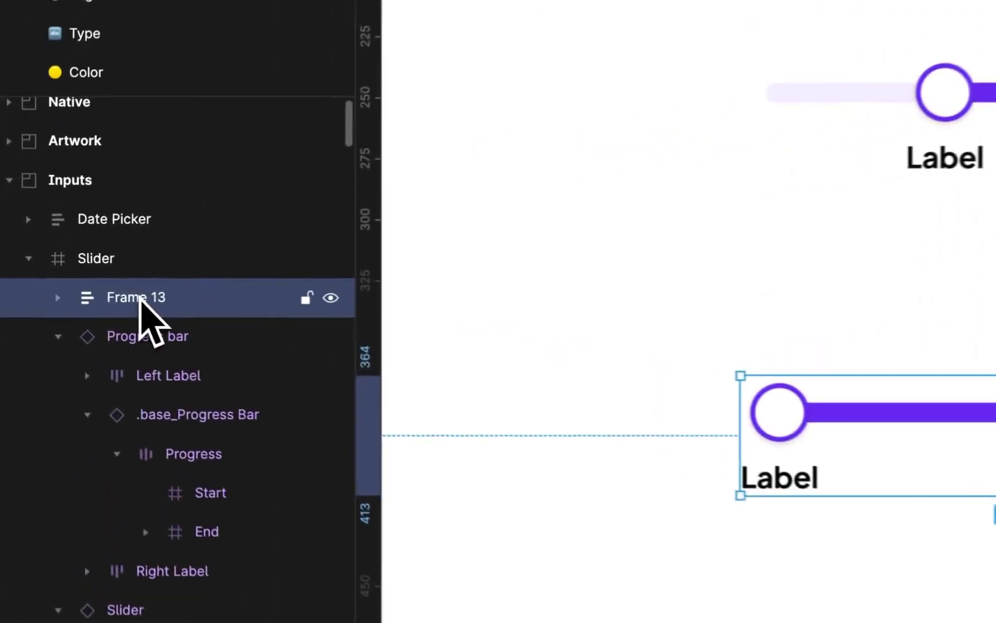
double_click(98, 292)
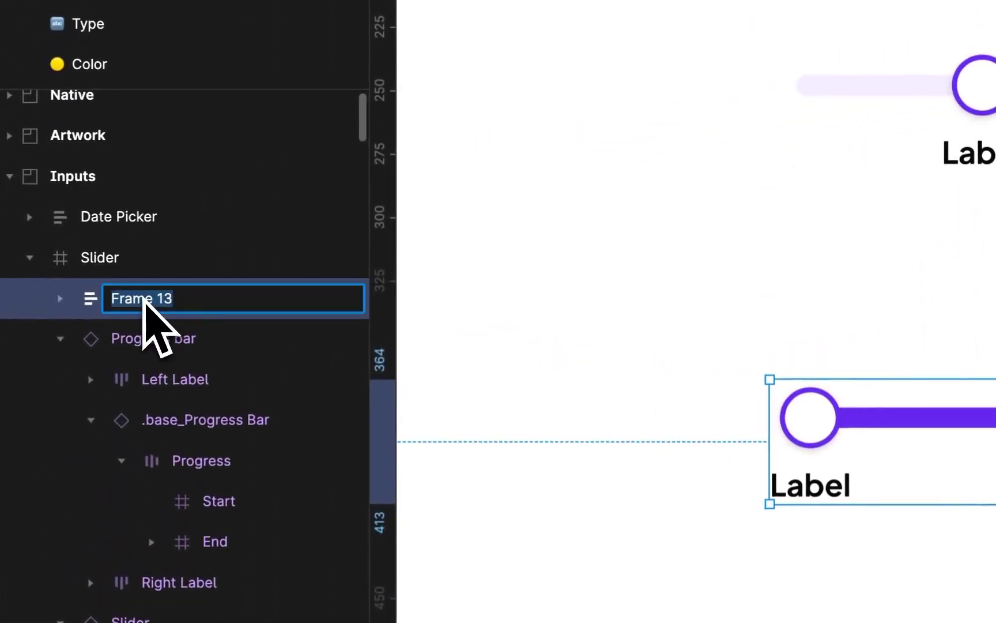
text(Slider)
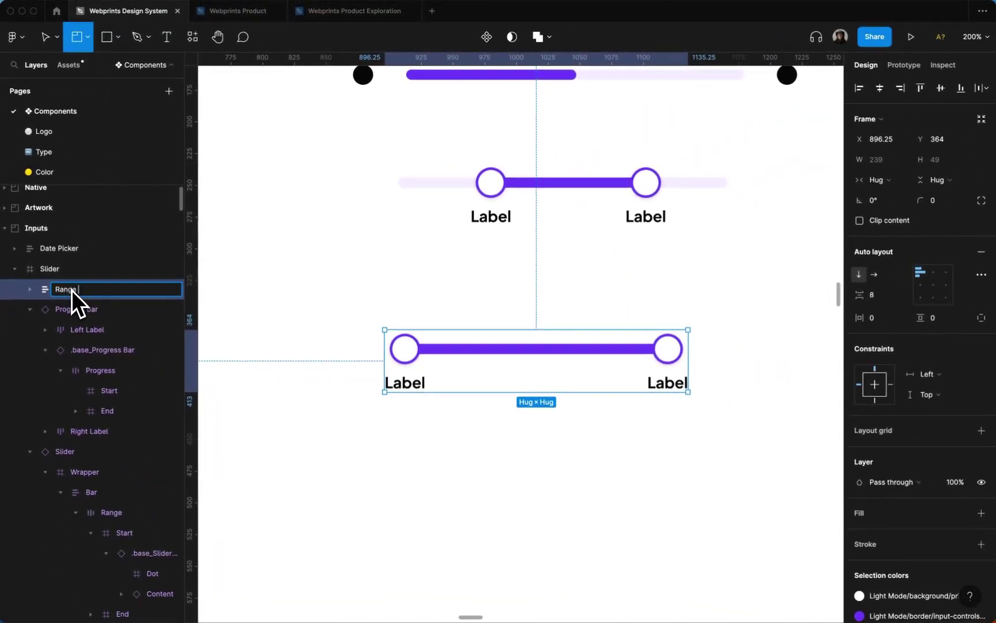
text(er)
key(Return)
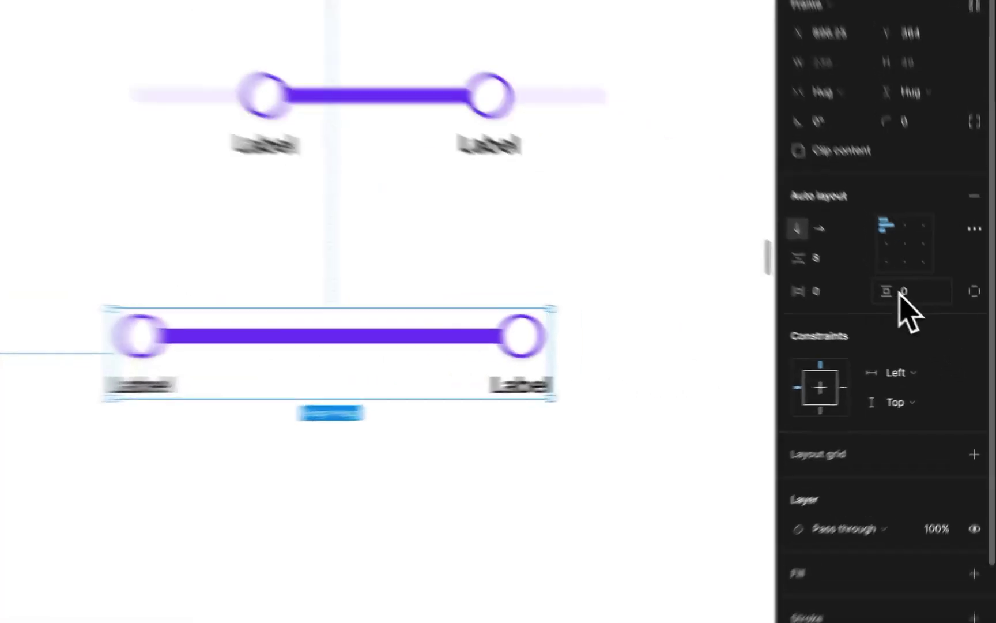
Step: Set the Range Slider frame's vertical padding to 8 and horizontal padding to 16
click(948, 321)
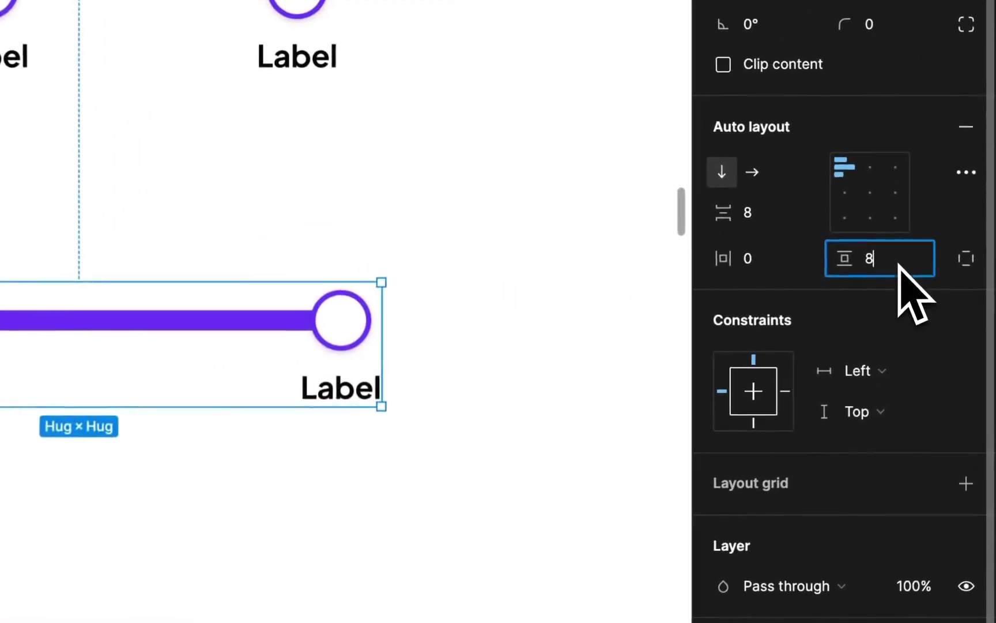
text(8)
key(Return)
click(807, 261)
text(16)
key(Return)
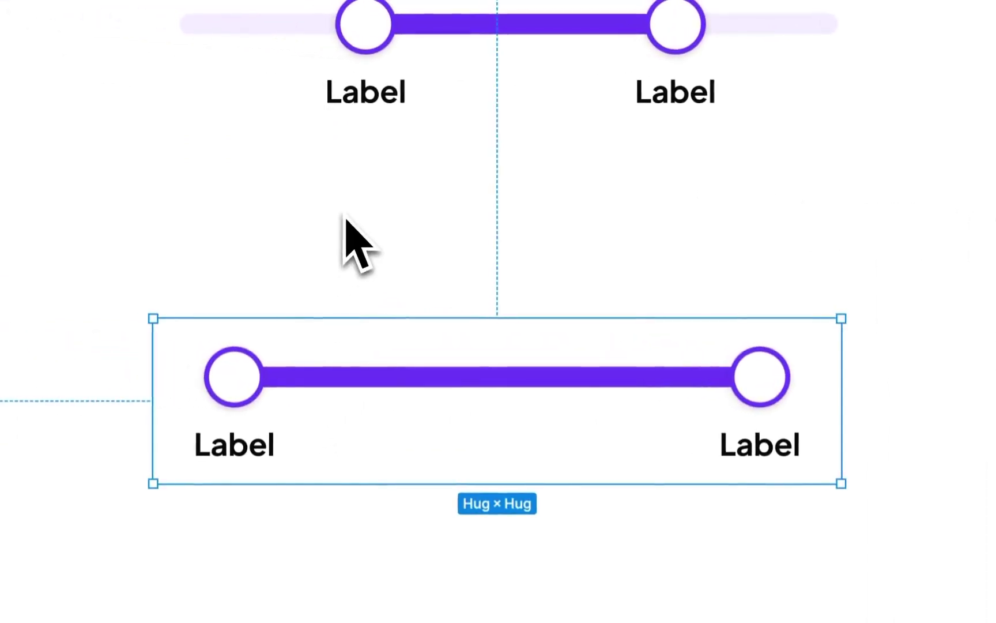
Step: Turn the Range Slider frame into a component
click(325, 245)
click(314, 399)
key(super+alt+k)
Step: Set the horizontal constraint of the Bar frame inside Wrapper to Left and right
drag(314, 399, 240, 416)
double_click(288, 416)
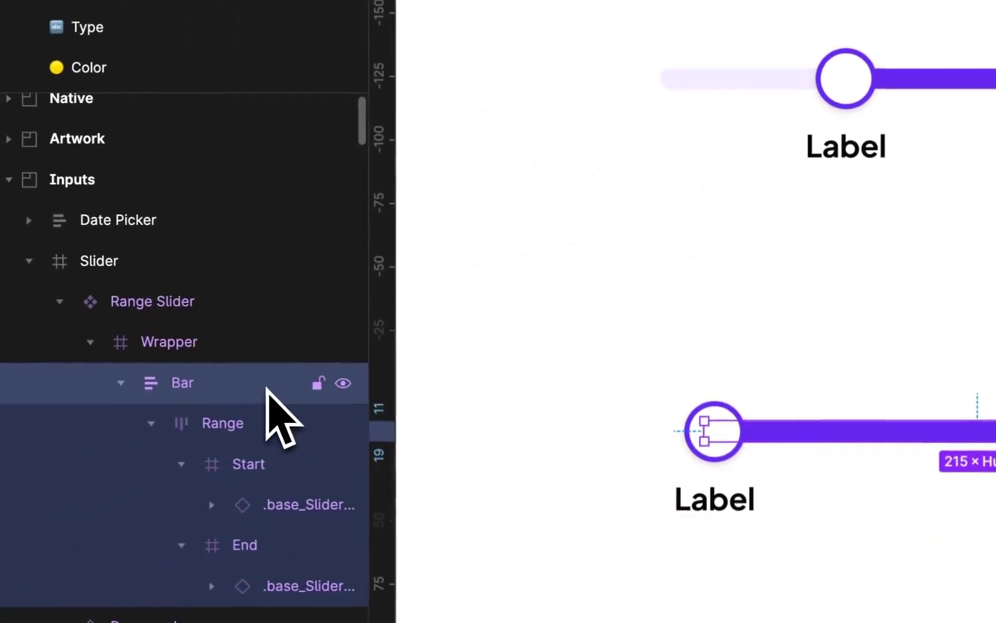
click(122, 341)
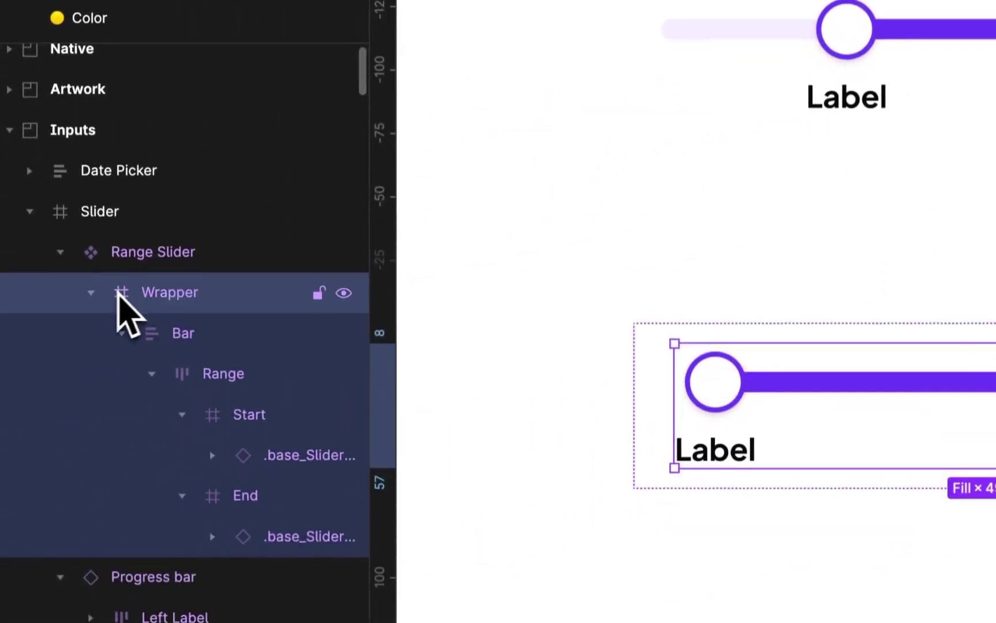
click(194, 317)
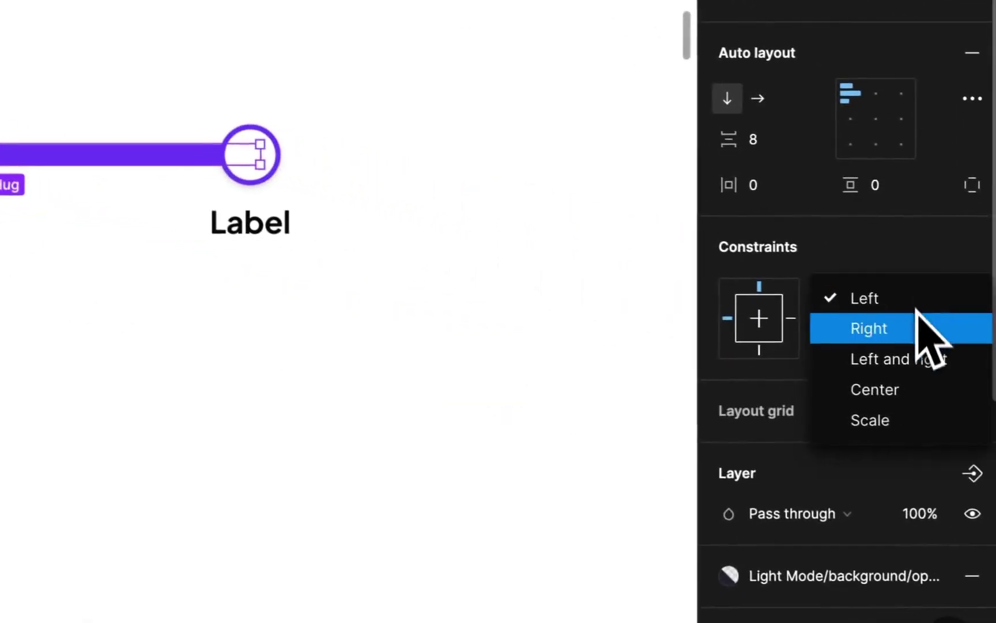
click(918, 352)
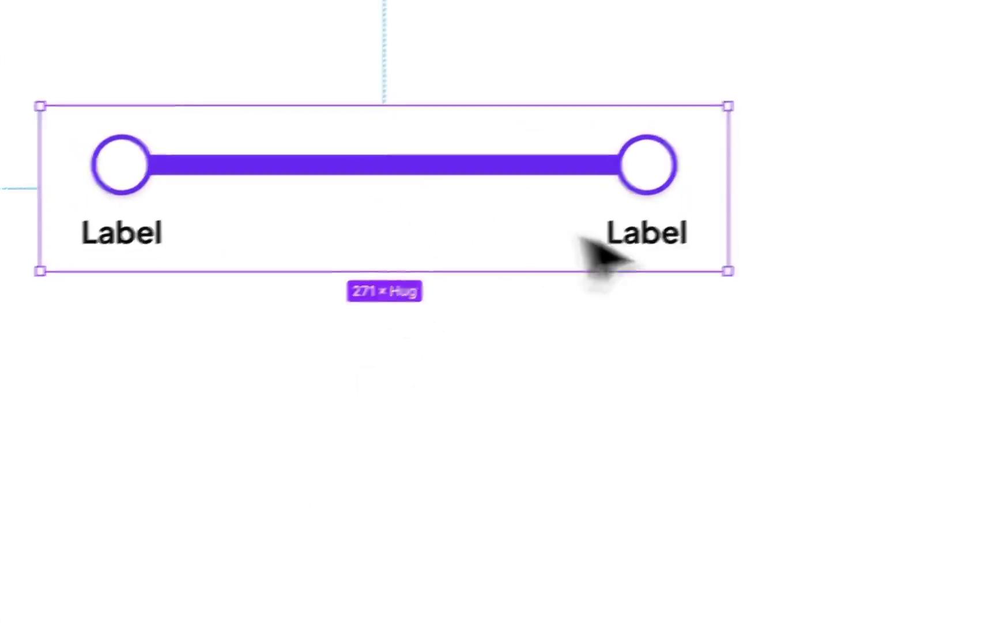
Step: Resize the Range Slider component to a width of about 203 to test how the bar adapts
drag(717, 234, 591, 207)
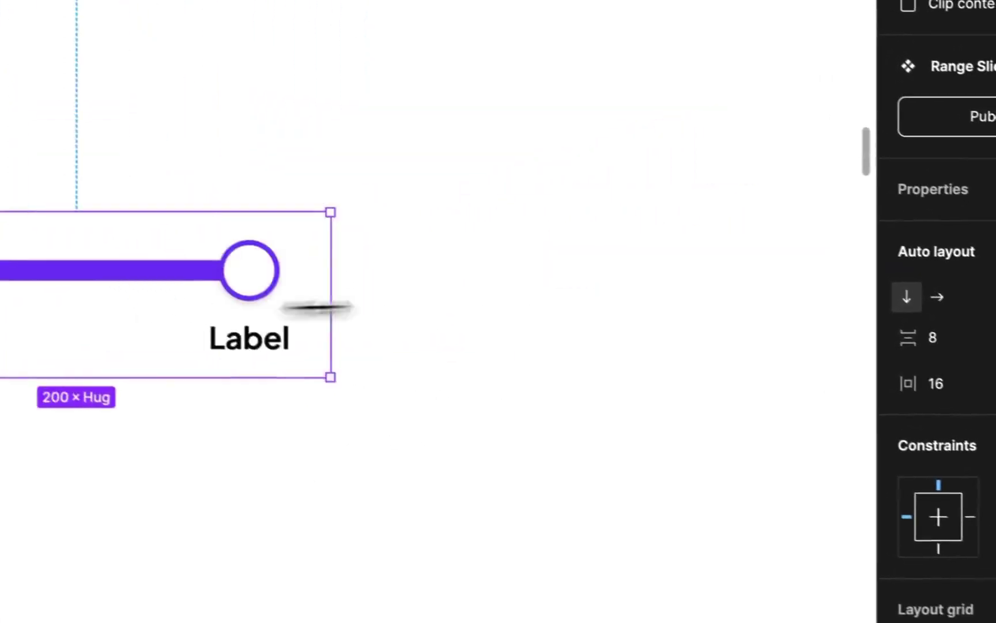
drag(395, 307, 454, 383)
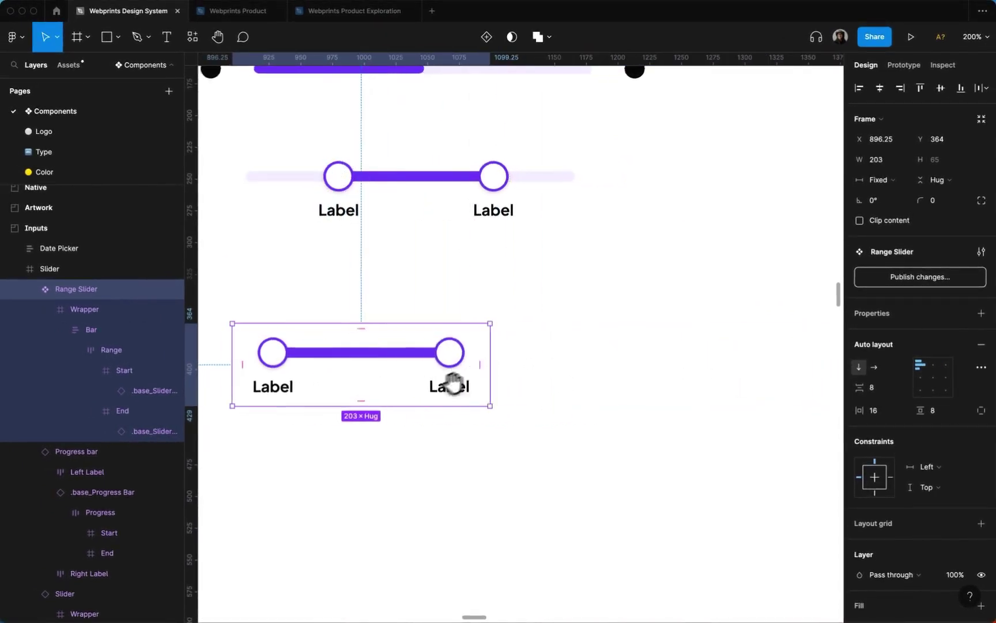
scroll(454, 383, left, 3)
Step: Try a larger individual right padding on the Range frame inside the component
double_click(501, 359)
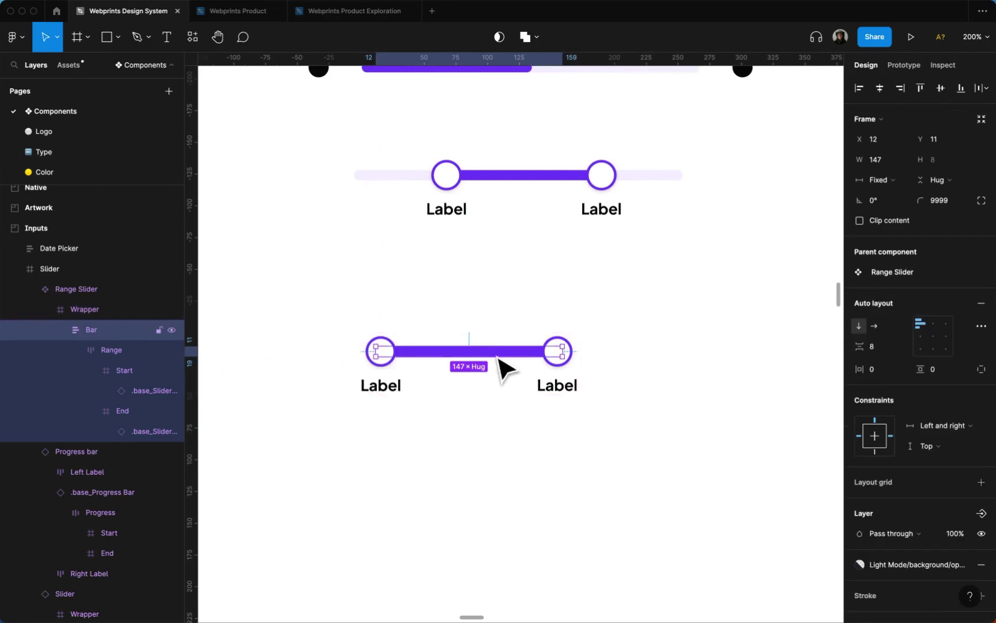
double_click(503, 361)
click(982, 370)
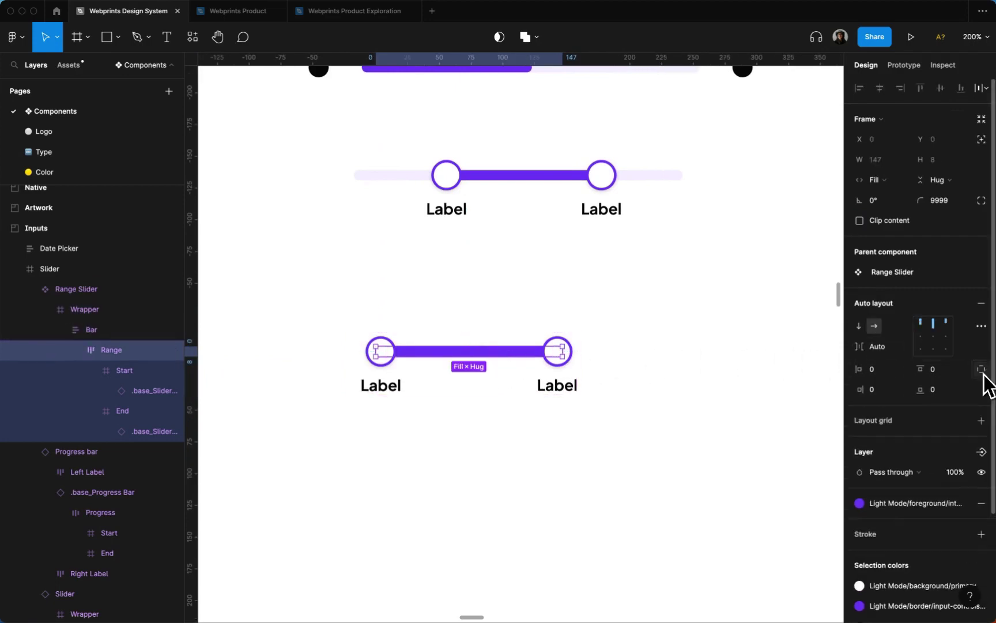
drag(860, 389, 929, 392)
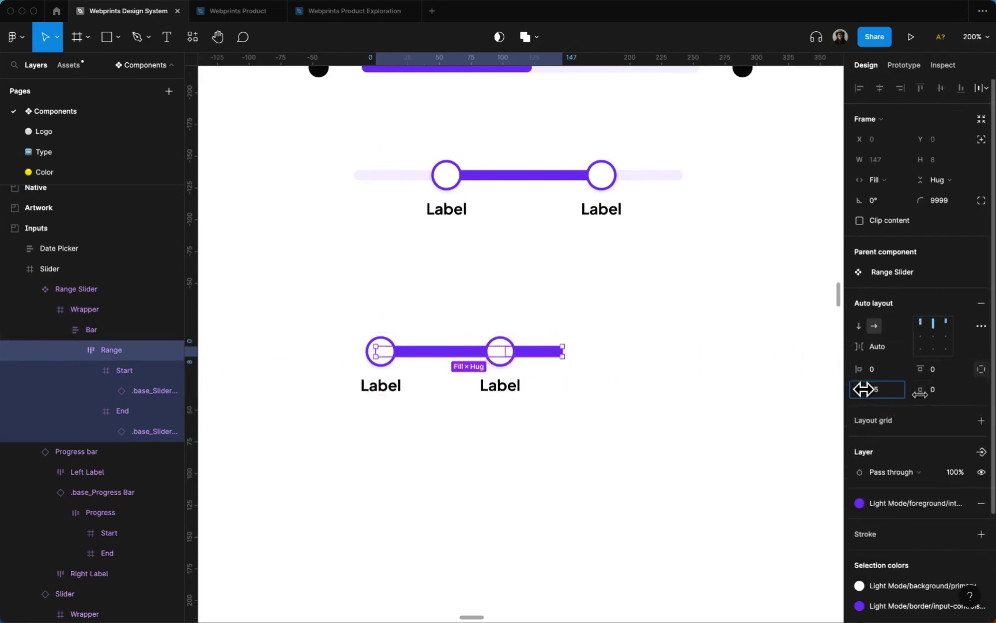
key(super+z)
Step: Give the Bar frame individual horizontal padding of 26 on the left and 39 on the right
click(150, 333)
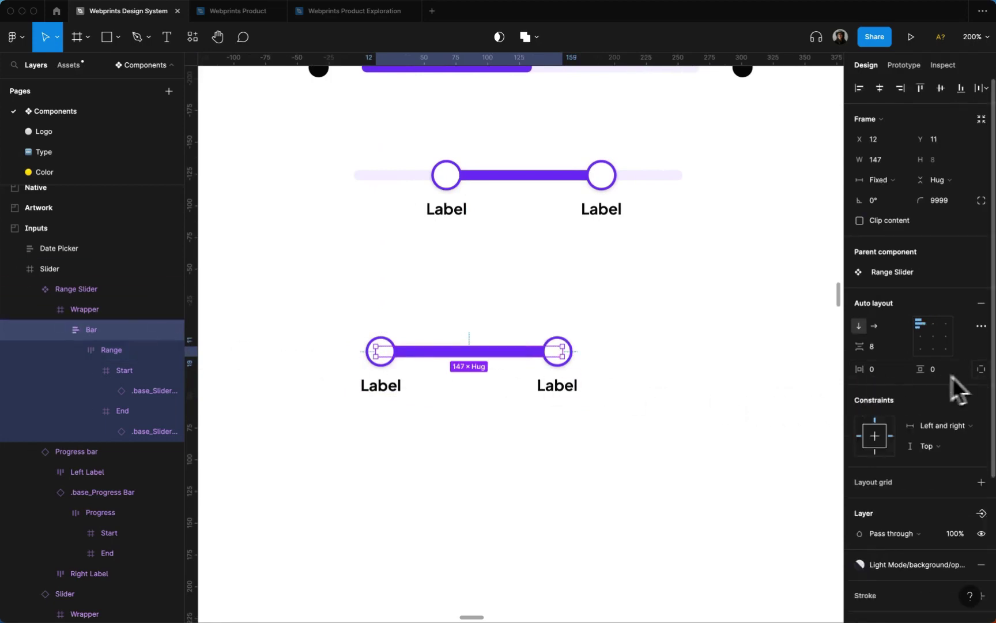
click(981, 369)
drag(875, 393, 854, 369)
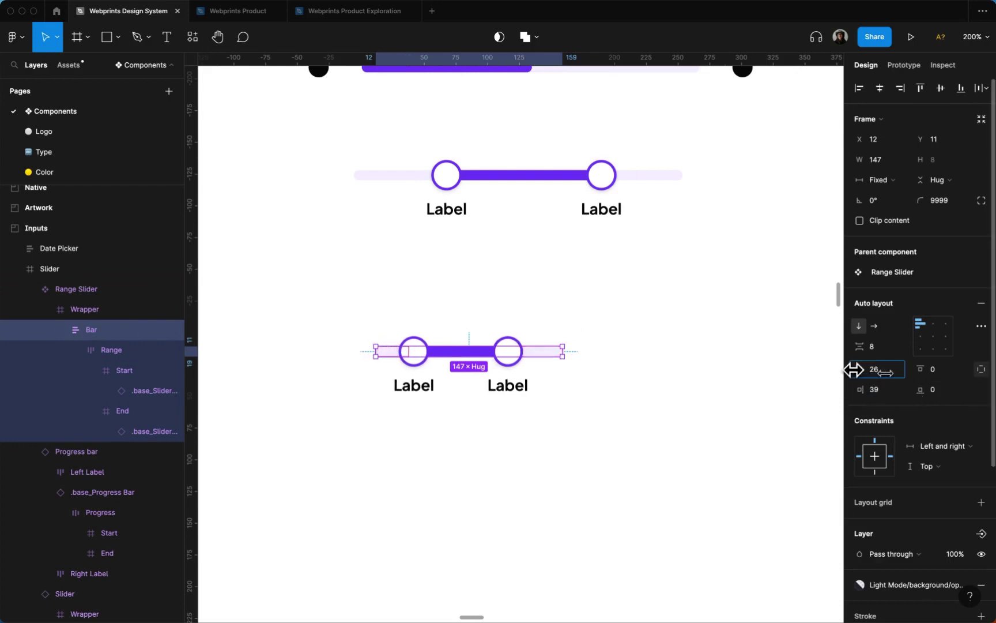
Step: Widen the Range Slider component until its Wrapper is about 303 wide to test the handle positions
click(707, 415)
click(557, 379)
drag(605, 372, 765, 377)
Step: Try Hug contents as the Bar frame's horizontal resizing and undo the change
click(729, 359)
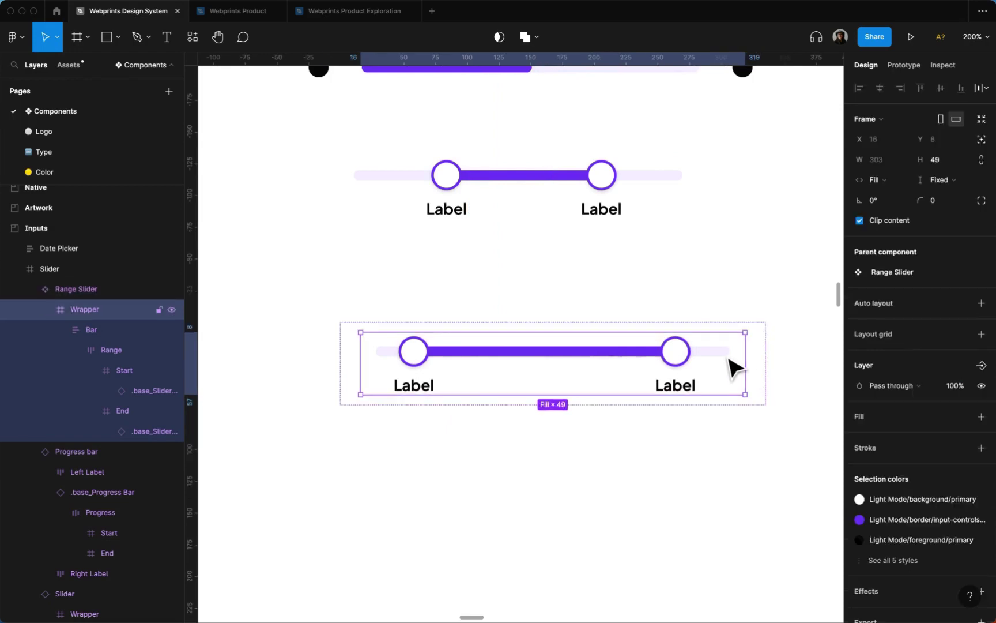
click(729, 359)
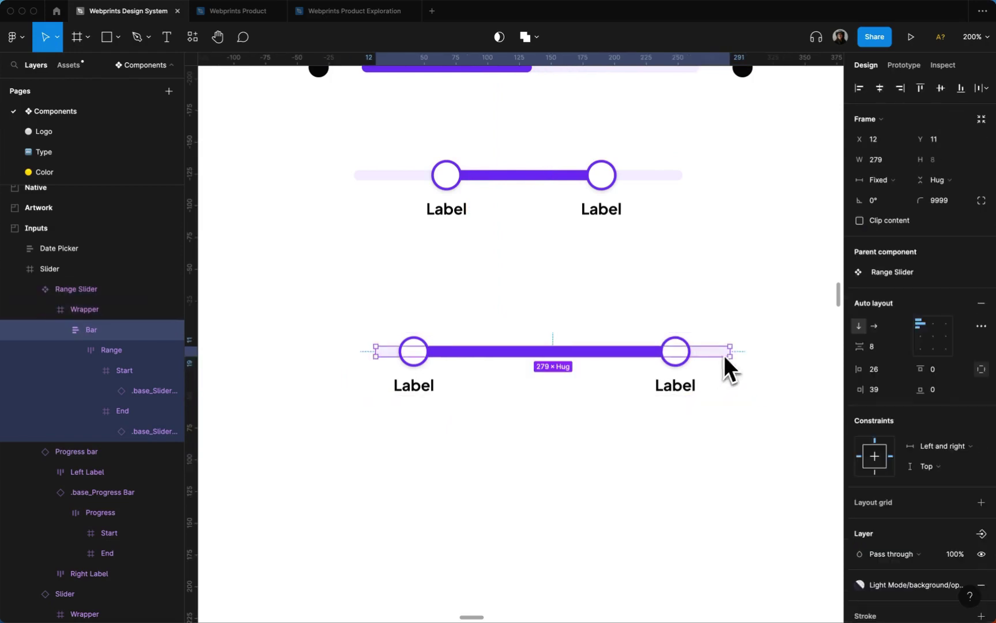
click(877, 180)
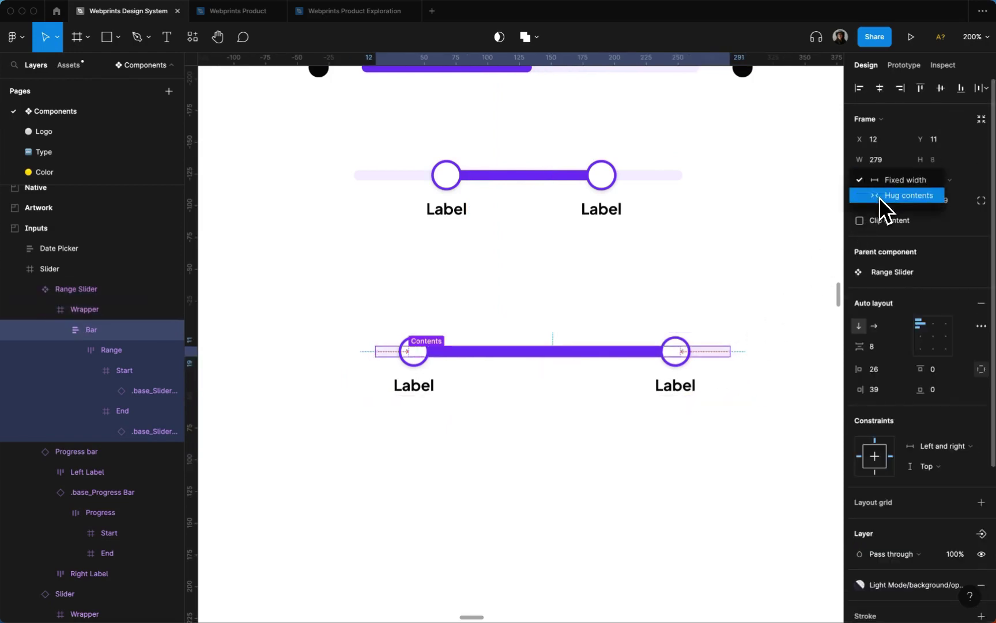
click(880, 197)
click(882, 184)
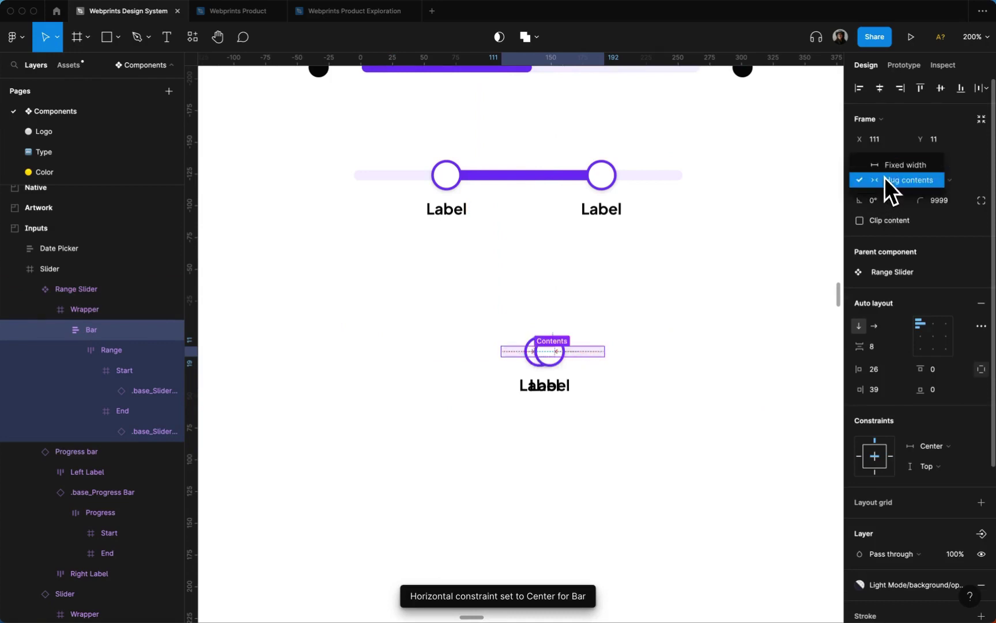
key(super+z)
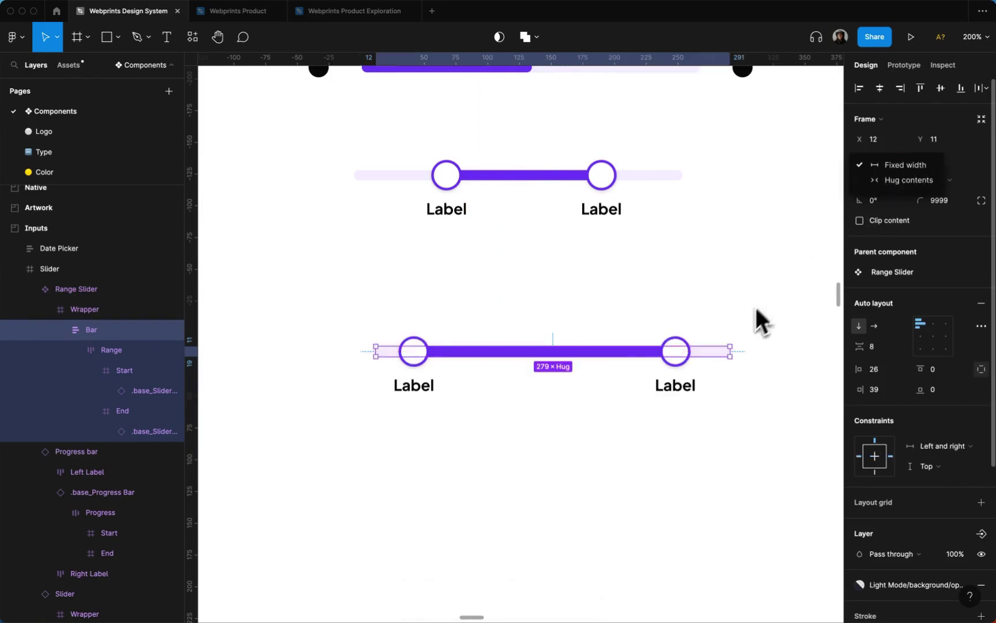
Step: Stretch the Bar frame on both sides to the Wrapper's full width of 303, starting at X 0
click(727, 357)
click(745, 354)
double_click(731, 352)
drag(731, 356, 745, 352)
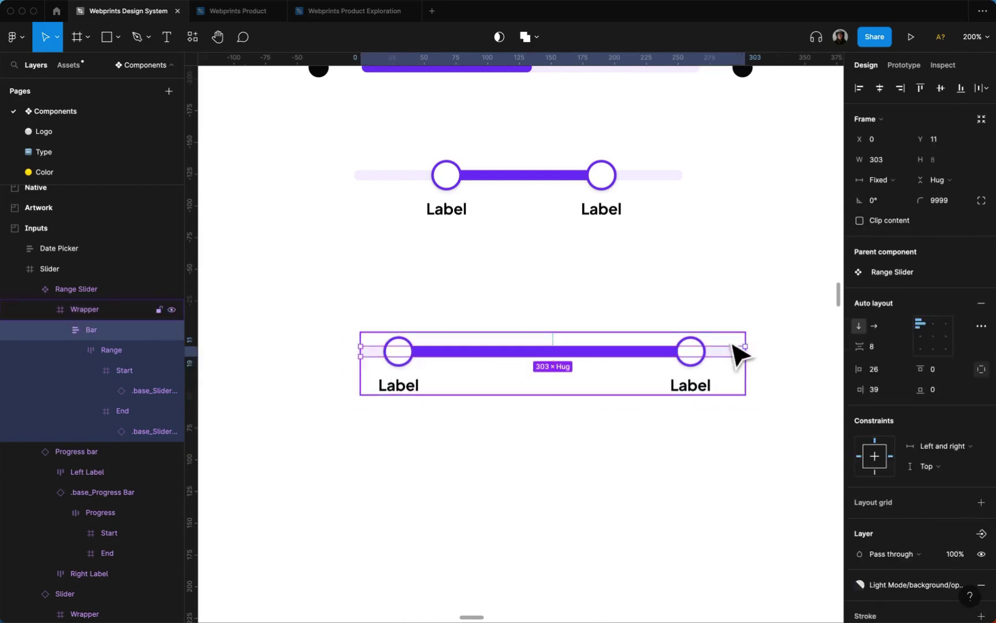
Step: Narrow the Range Slider component until its Wrapper is about 166 wide and select the Bar to check its scaling
click(734, 335)
drag(762, 354, 593, 356)
double_click(571, 363)
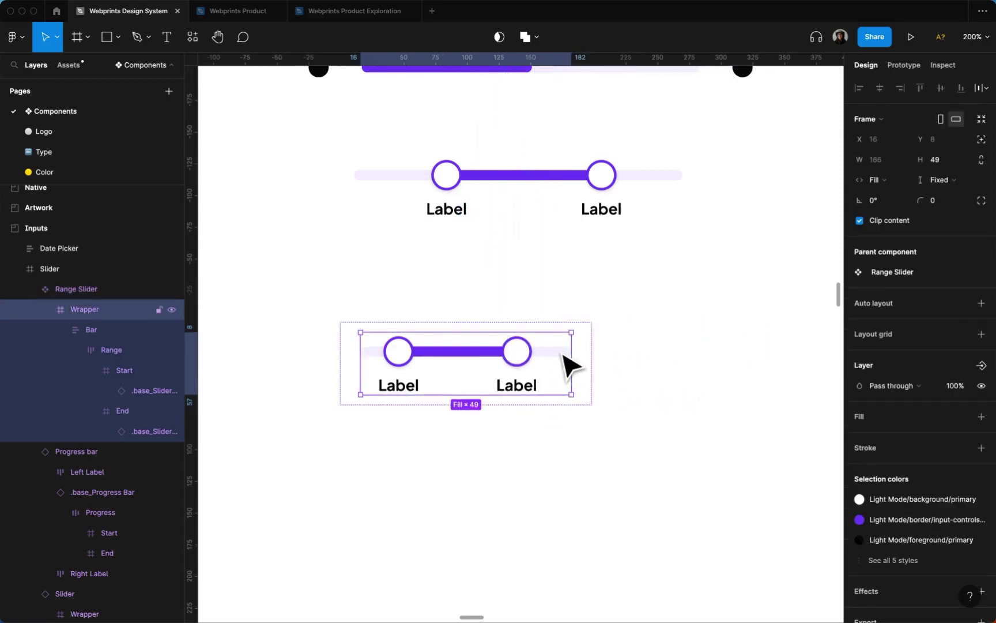
double_click(562, 357)
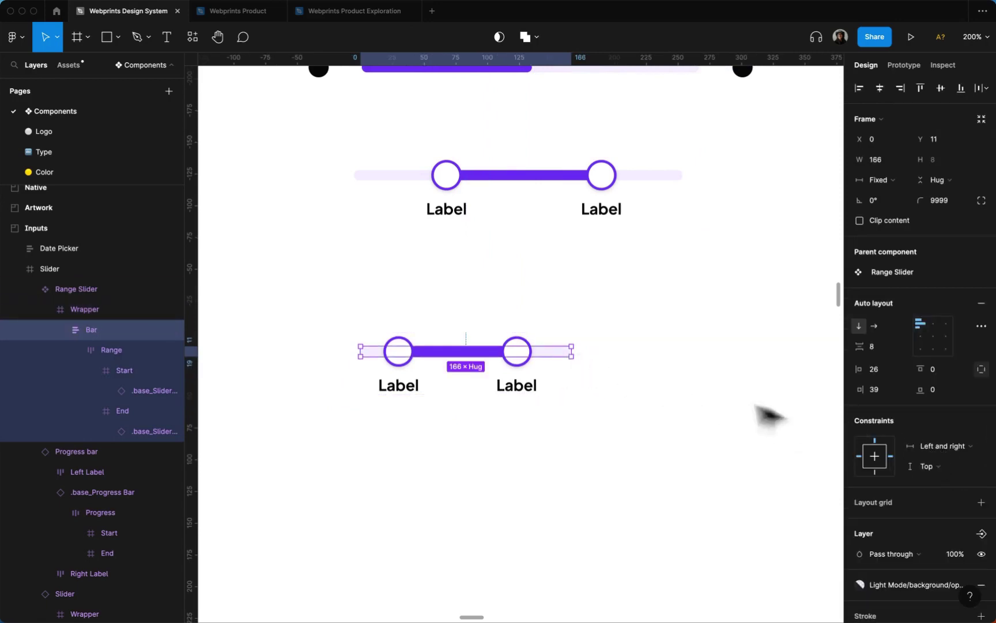
Step: Resize the Range Slider component to a width of about 273
click(732, 407)
click(581, 371)
drag(592, 367, 688, 371)
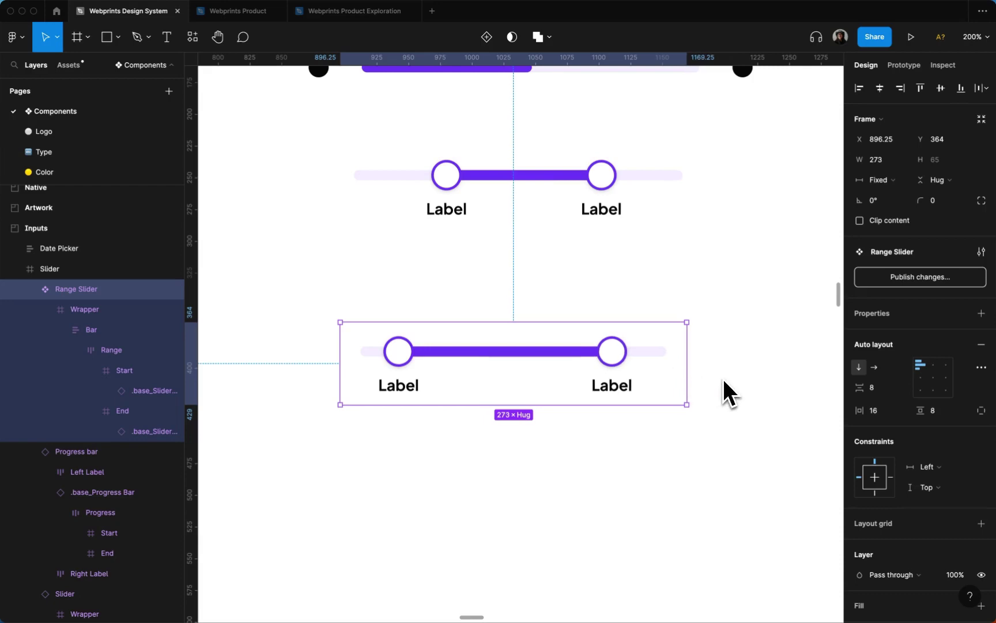